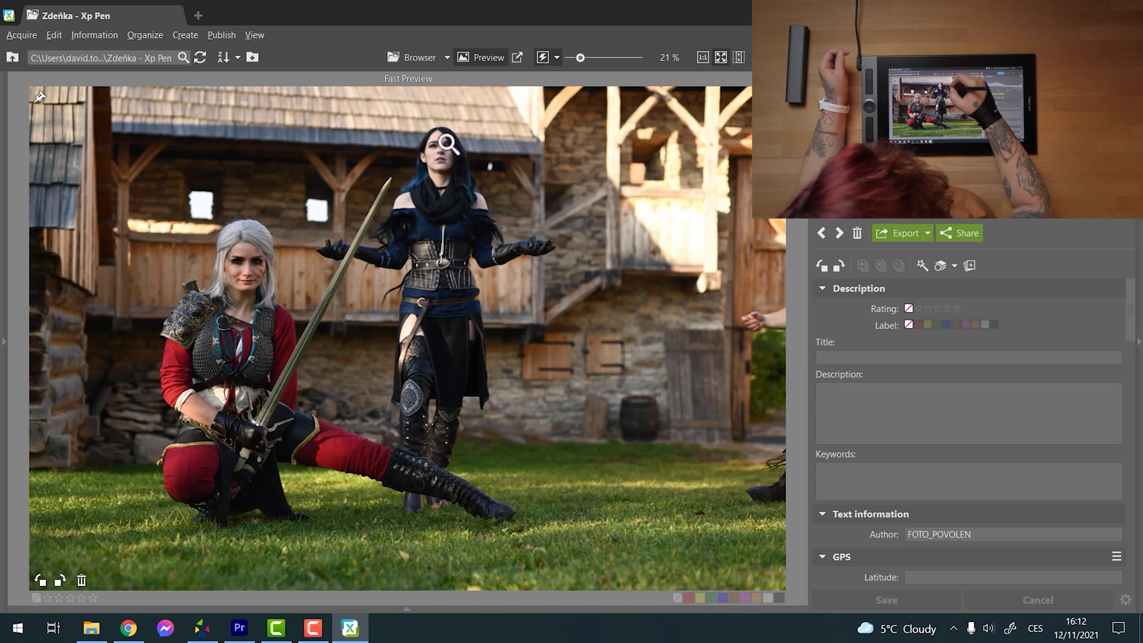
Open the photo FPV_9655.NEF from the folder for editing
{"action": "left_click", "coordinate": [415, 57]}
{"action": "left_click", "coordinate": [396, 117]}
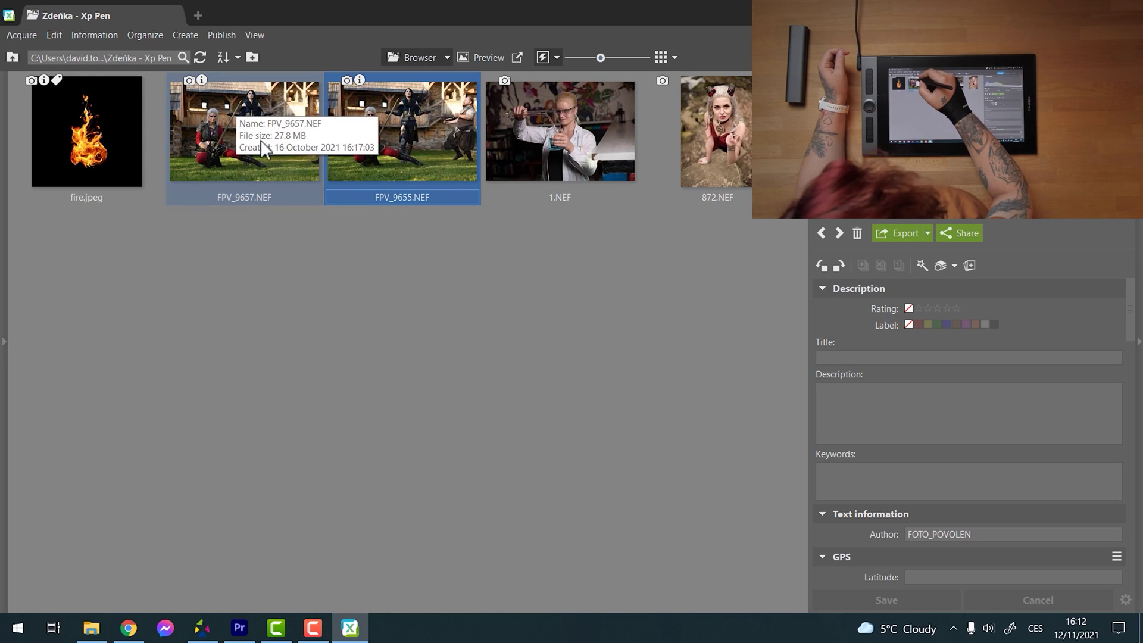
{"action": "key", "text": "e"}
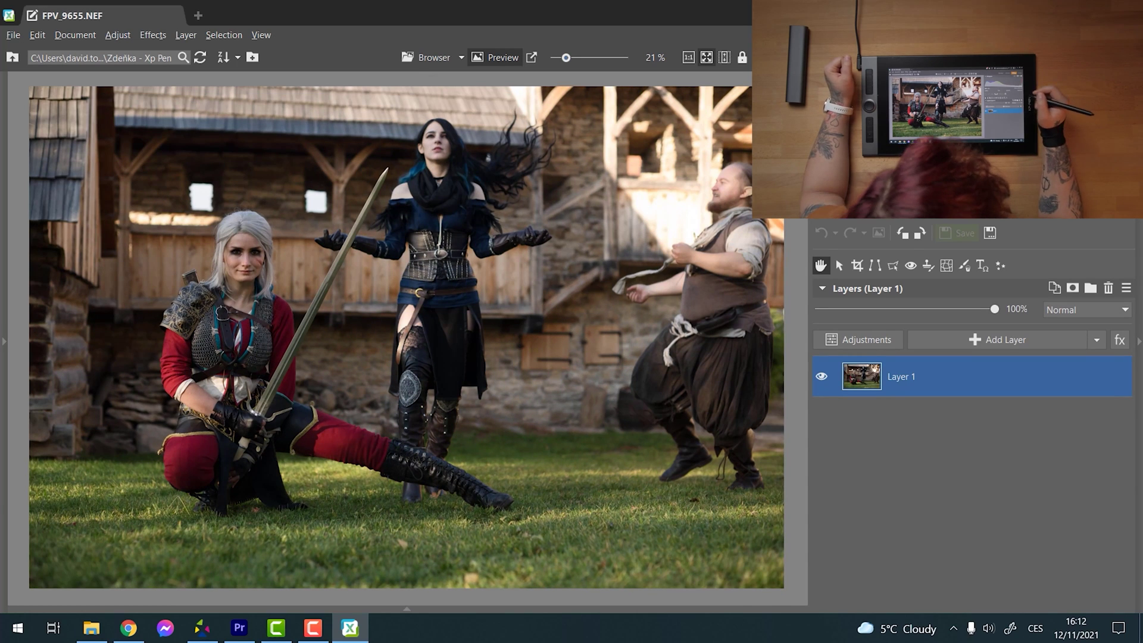
Outline the standing woman's head, scarf and flying hair loosely with the Magnetic Lasso
{"action": "left_click", "coordinate": [893, 268]}
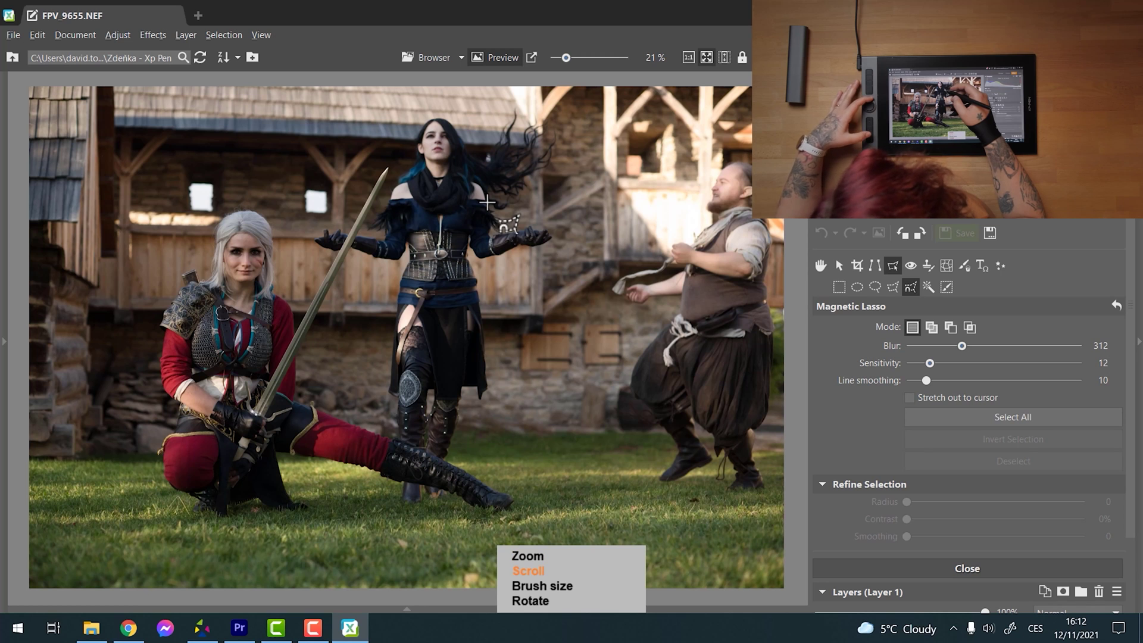
{"action": "scroll", "coordinate": [487, 203], "scroll_direction": "up", "scroll_amount": 4}
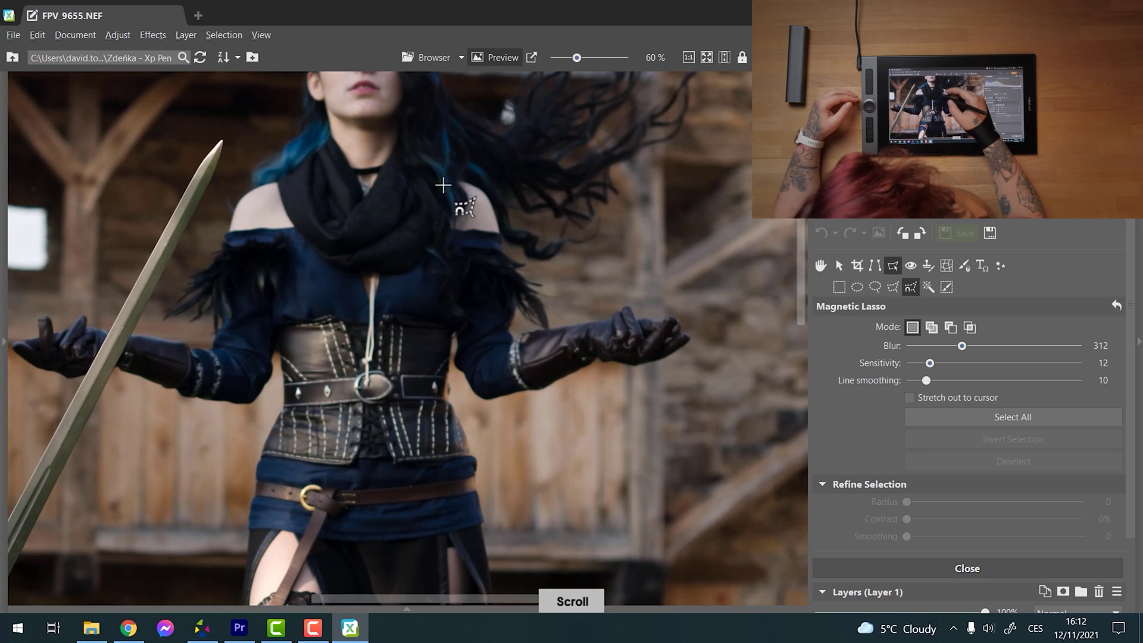
{"action": "left_click_drag", "start_coordinate": [533, 202], "coordinate": [617, 326]}
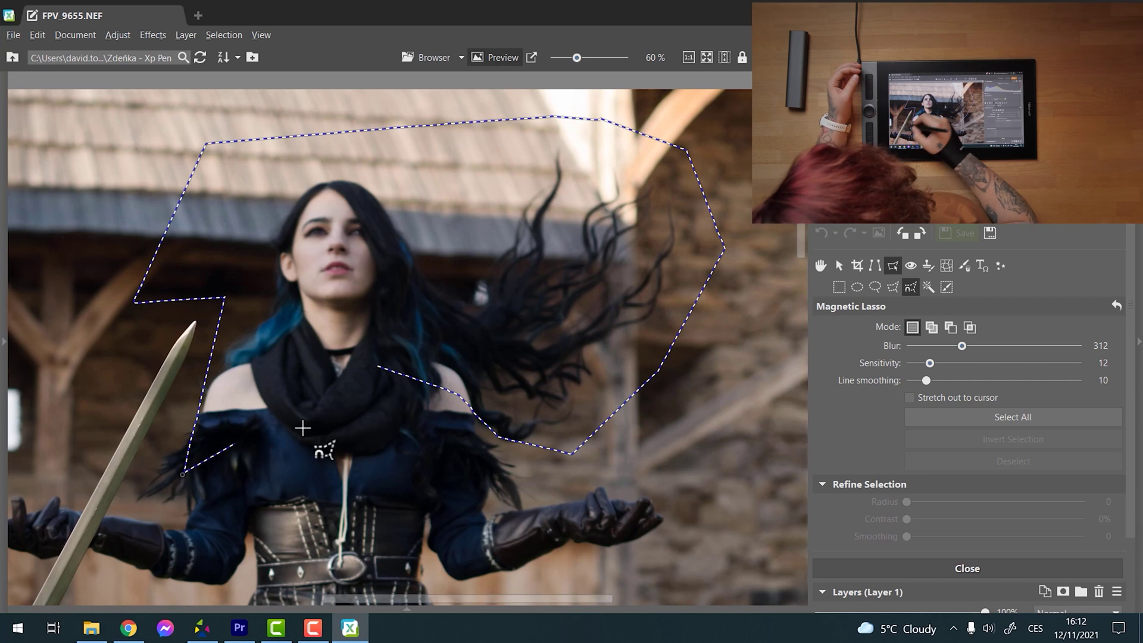
{"action": "left_click", "coordinate": [377, 368]}
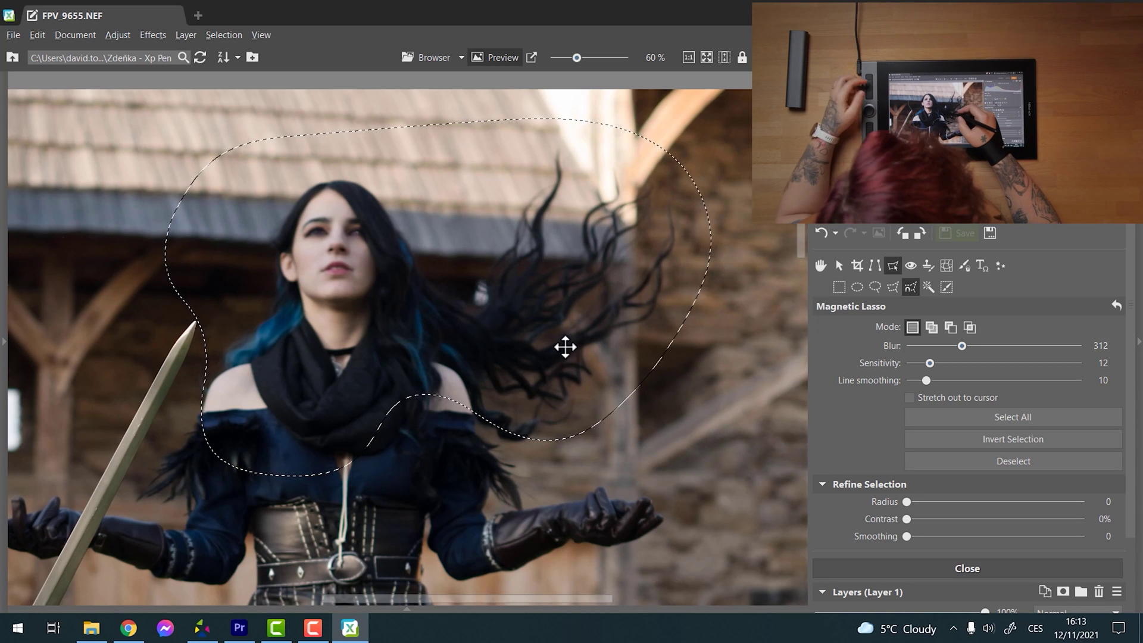
Refine the selection around the woman's head and hair with a radius of 64 and apply it
{"action": "scroll", "coordinate": [576, 351], "scroll_direction": "up", "scroll_amount": 5}
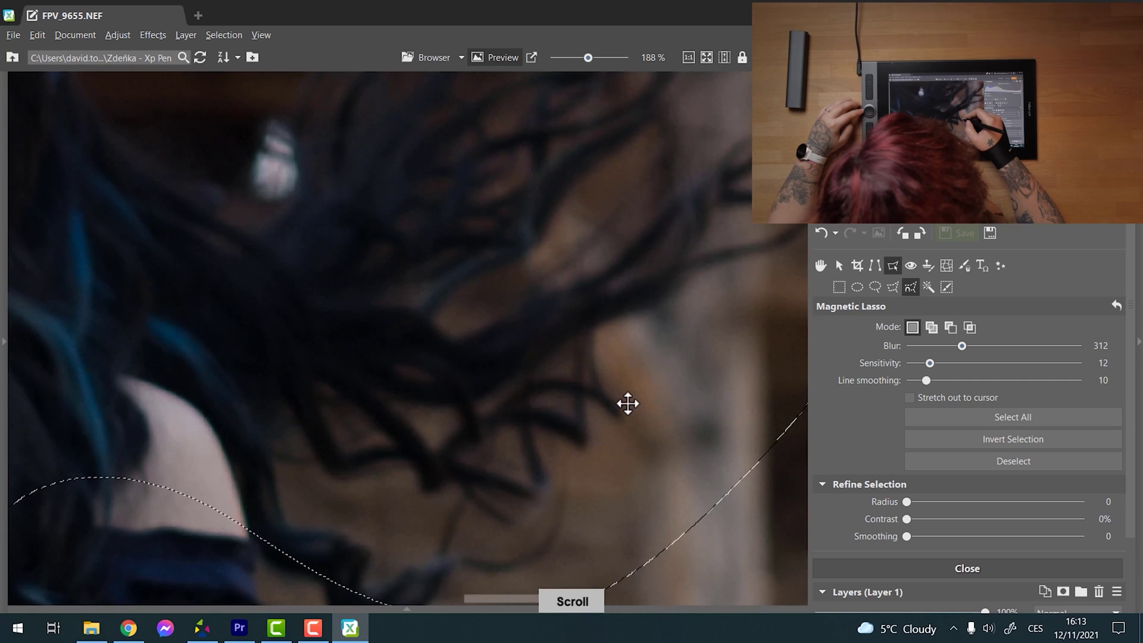
{"action": "scroll", "coordinate": [584, 427], "scroll_direction": "down", "scroll_amount": 1}
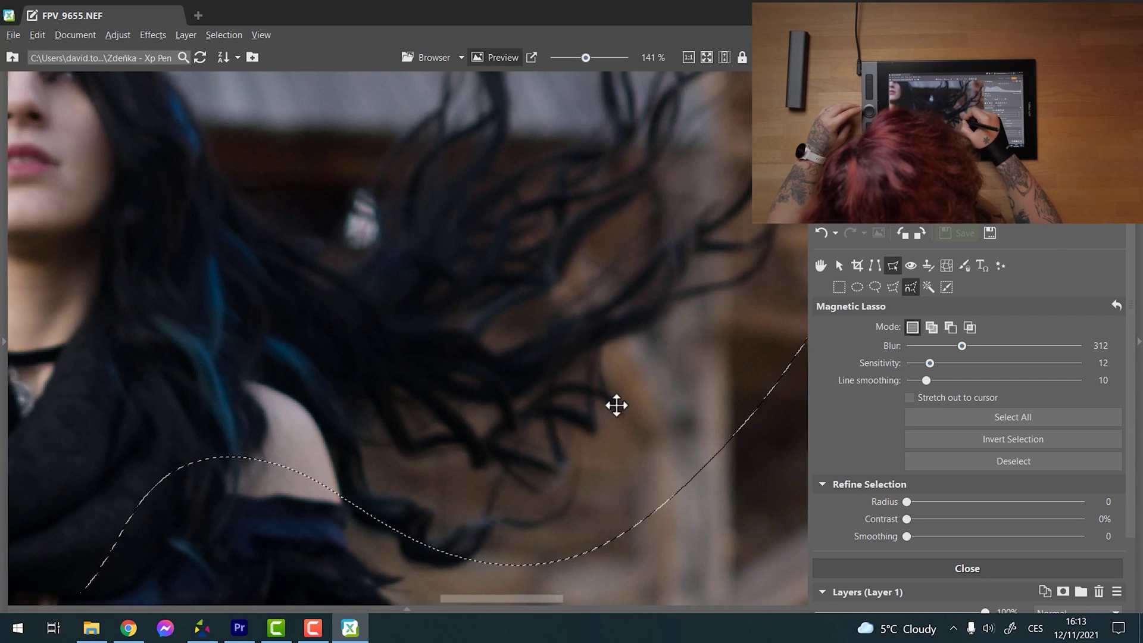
{"action": "scroll", "coordinate": [556, 370], "scroll_direction": "down", "scroll_amount": 6}
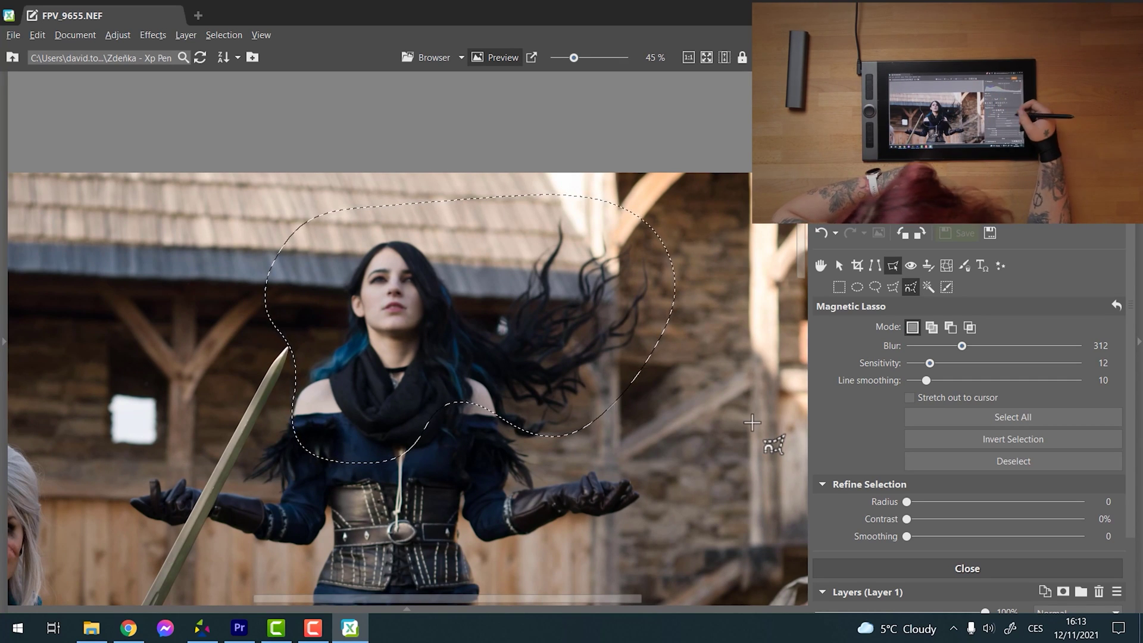
{"action": "left_click_drag", "start_coordinate": [913, 509], "coordinate": [951, 508]}
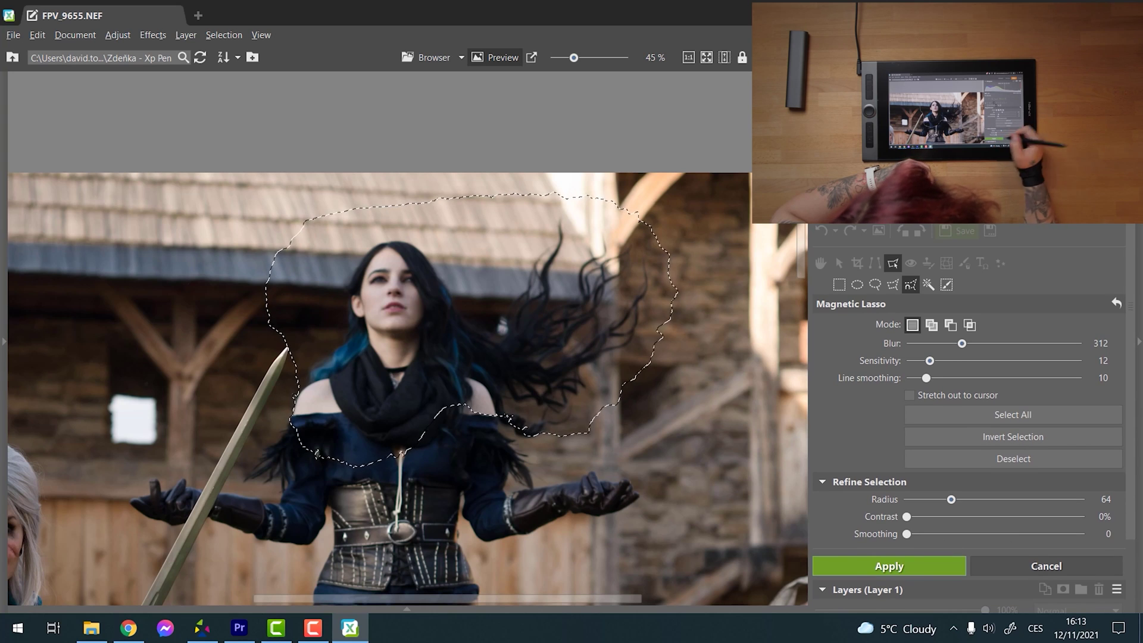
{"action": "left_click", "coordinate": [899, 572]}
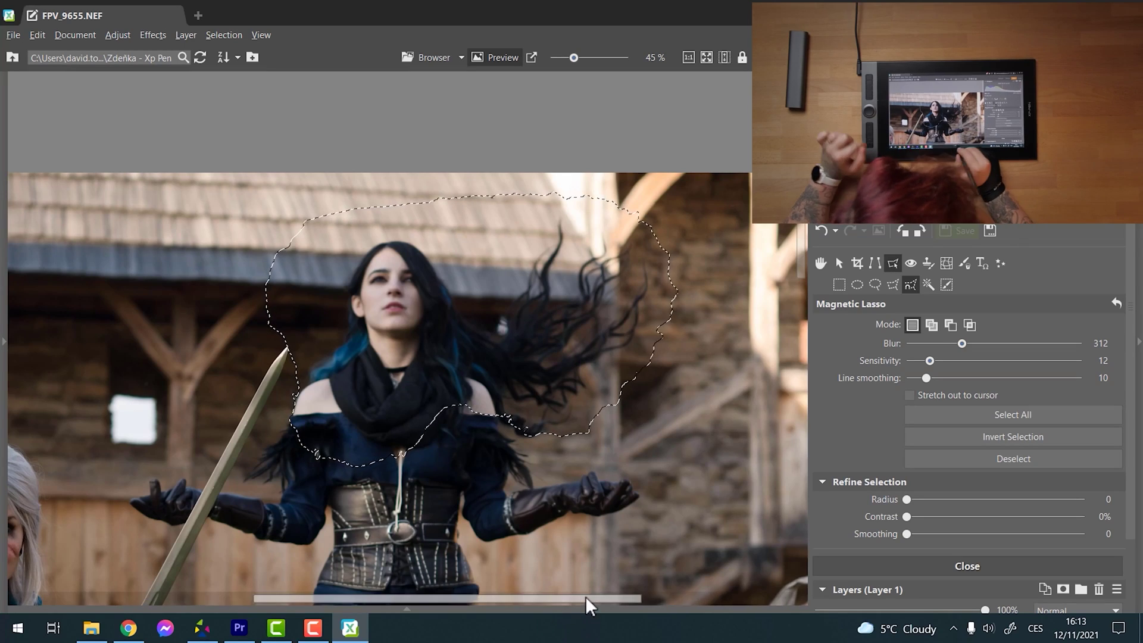
Copy the selected head and hair, open FPV_9657.NEF for editing and paste the copy into it as a new layer
{"action": "key", "text": "ctrl+c"}
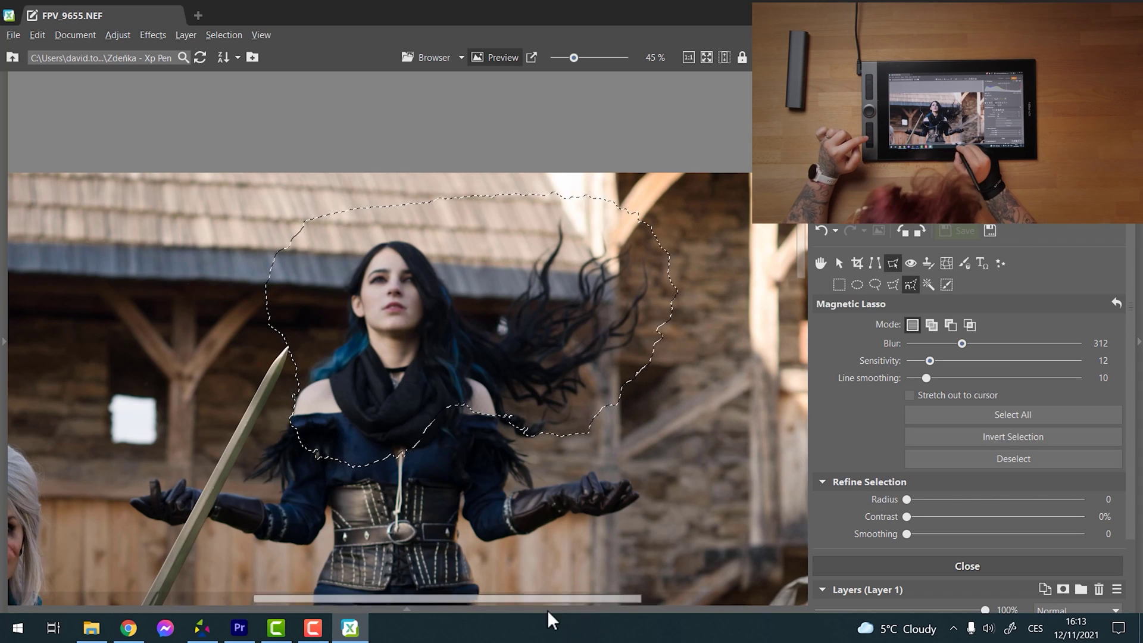
{"action": "key", "text": "ctrl+c"}
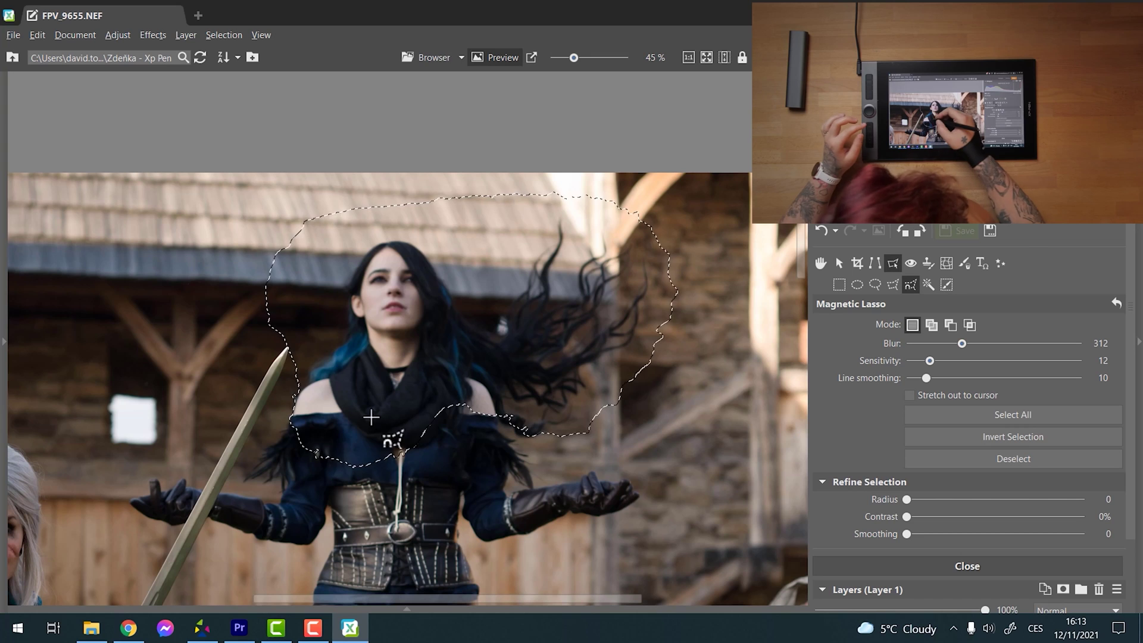
{"action": "left_click", "coordinate": [429, 59]}
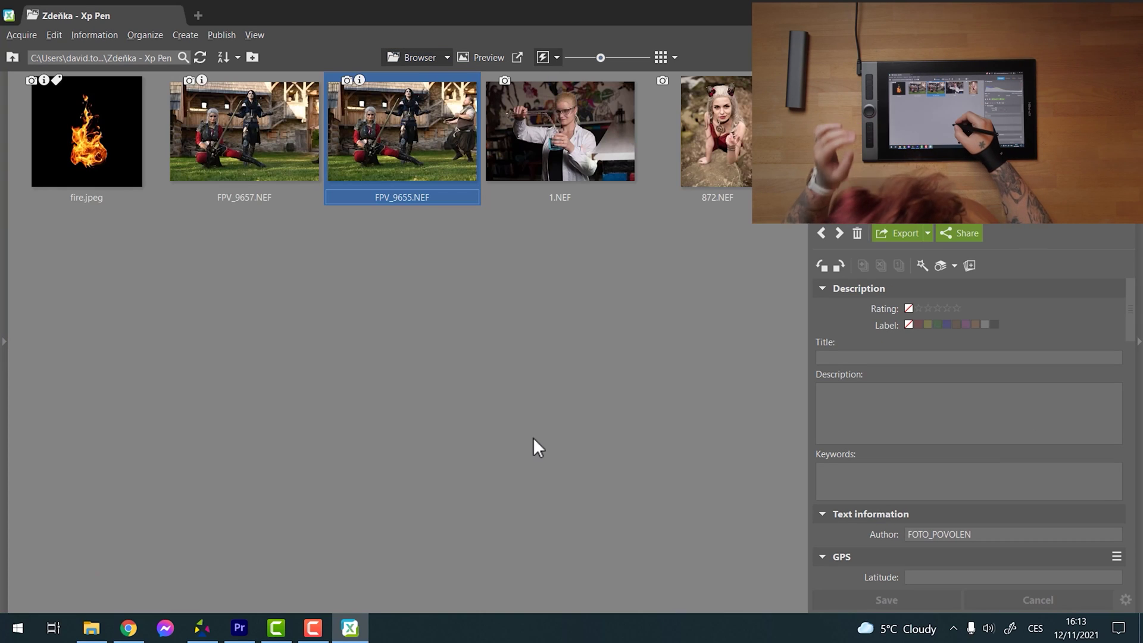
{"action": "left_click", "coordinate": [274, 171]}
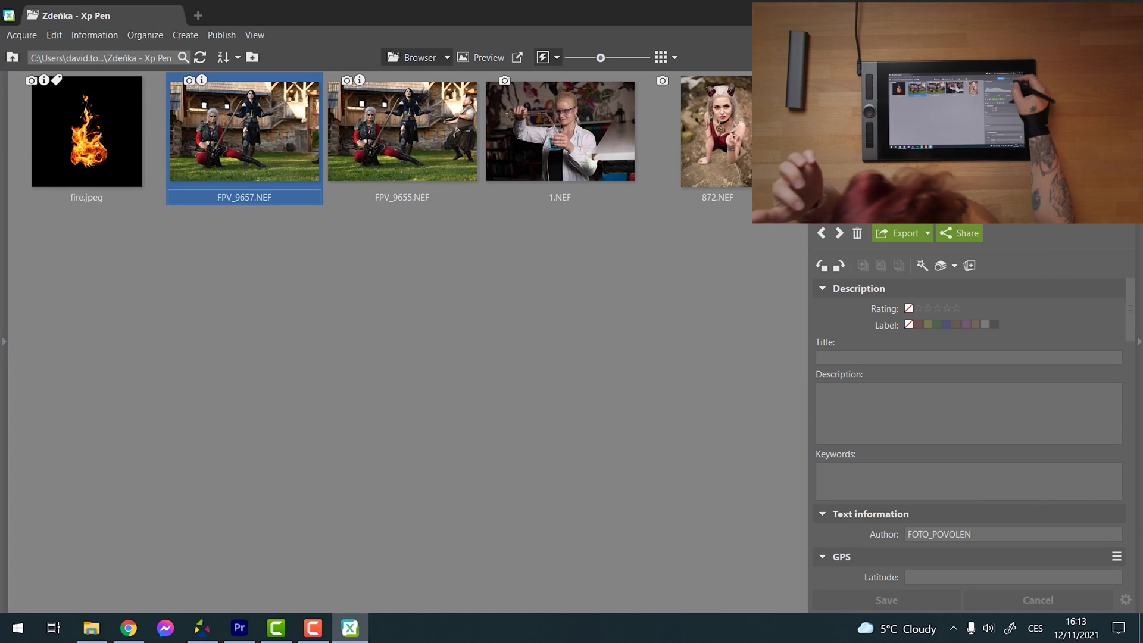
{"action": "key", "text": "e"}
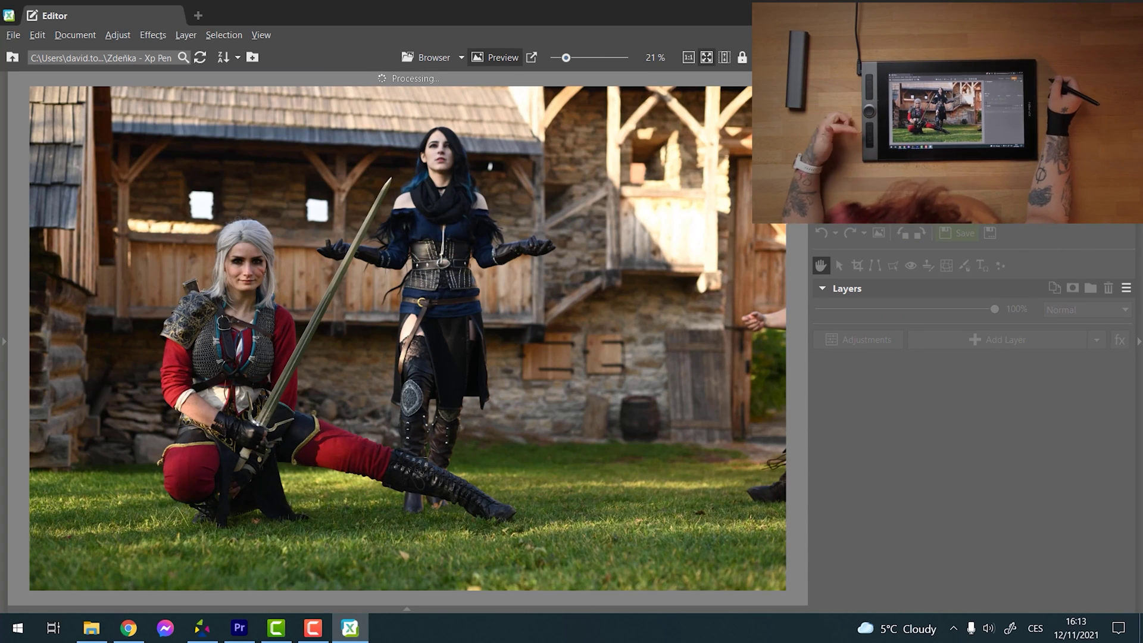
{"action": "key", "text": "ctrl+v"}
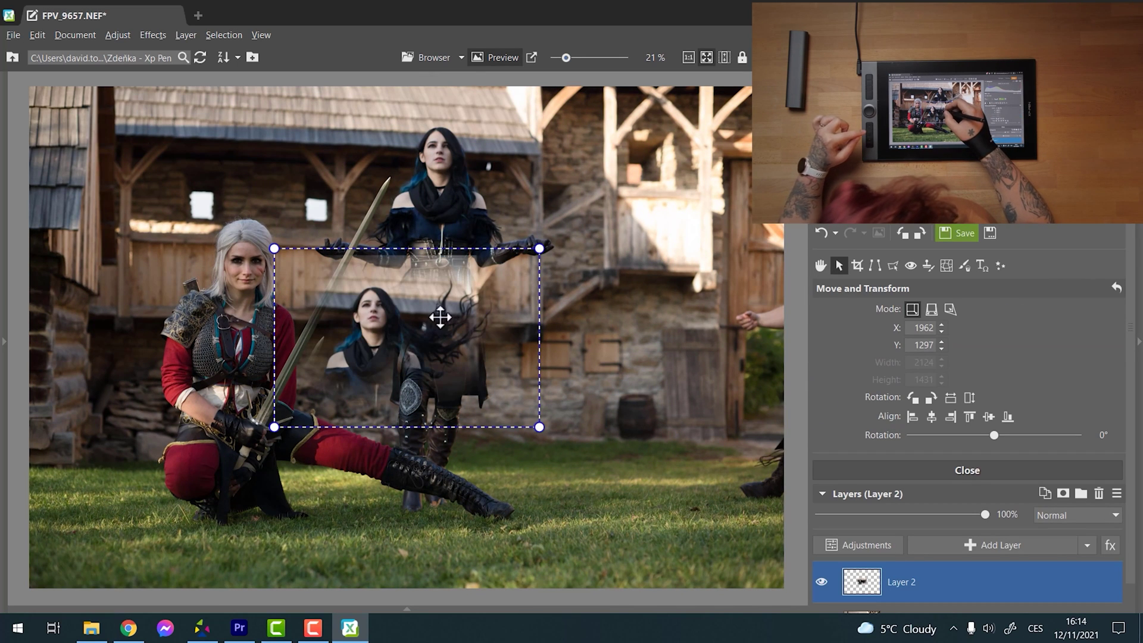
Move the pasted layer over the standing woman's head, aligning it at X 2494, Y 21
{"action": "left_click_drag", "start_coordinate": [399, 359], "coordinate": [461, 225]}
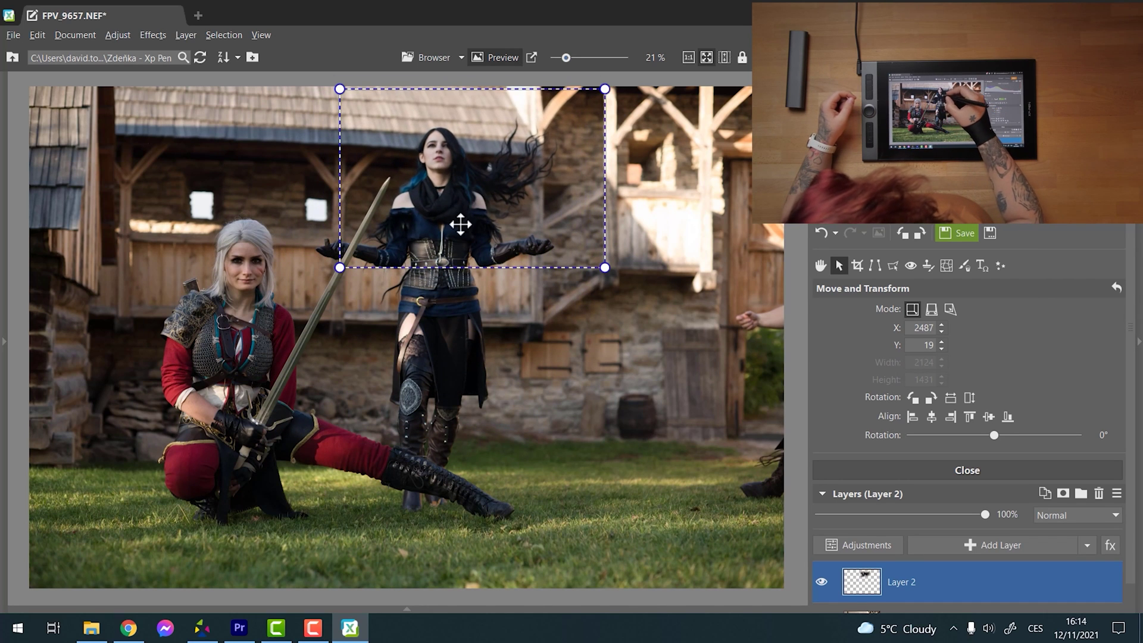
{"action": "scroll", "coordinate": [575, 341], "scroll_direction": "up", "scroll_amount": 4}
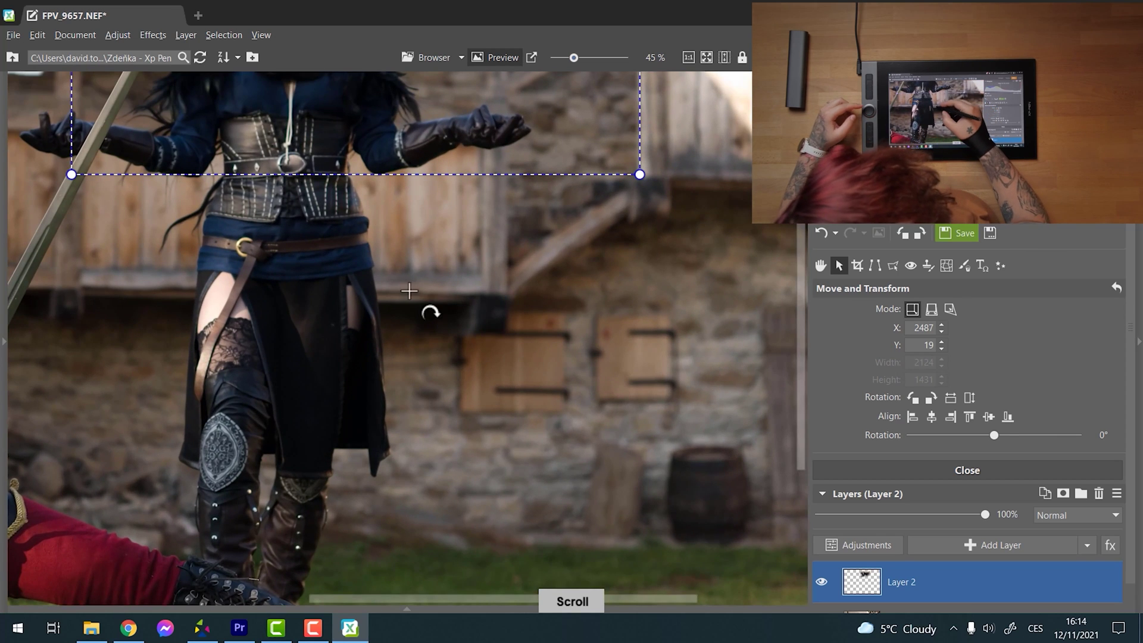
{"action": "left_click_drag", "start_coordinate": [409, 290], "coordinate": [520, 528]}
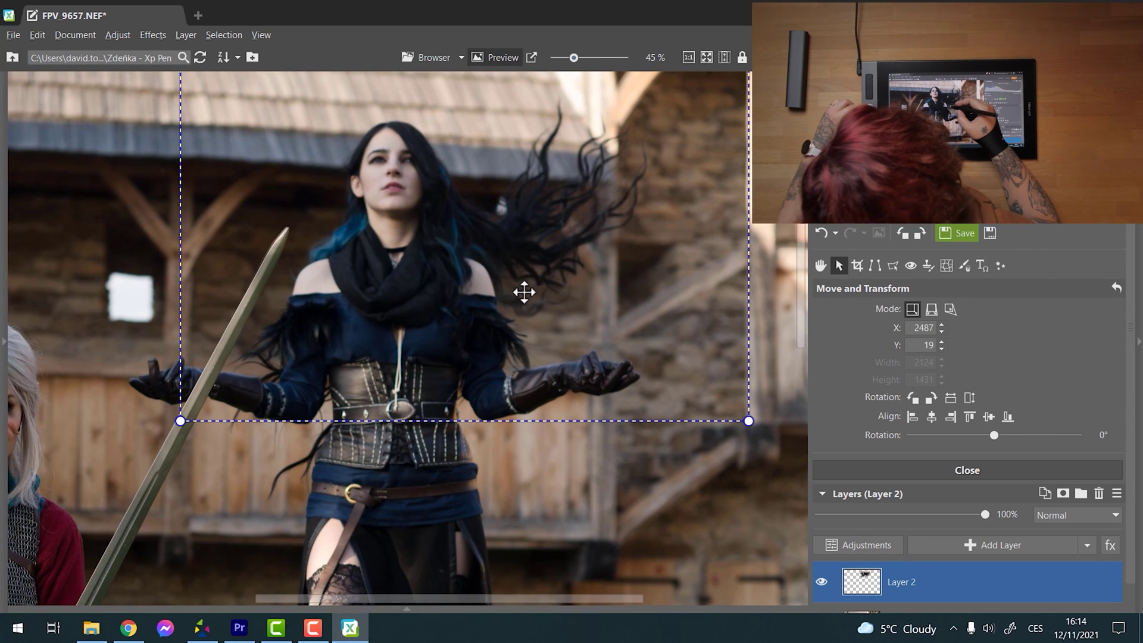
{"action": "left_click_drag", "start_coordinate": [482, 294], "coordinate": [487, 300]}
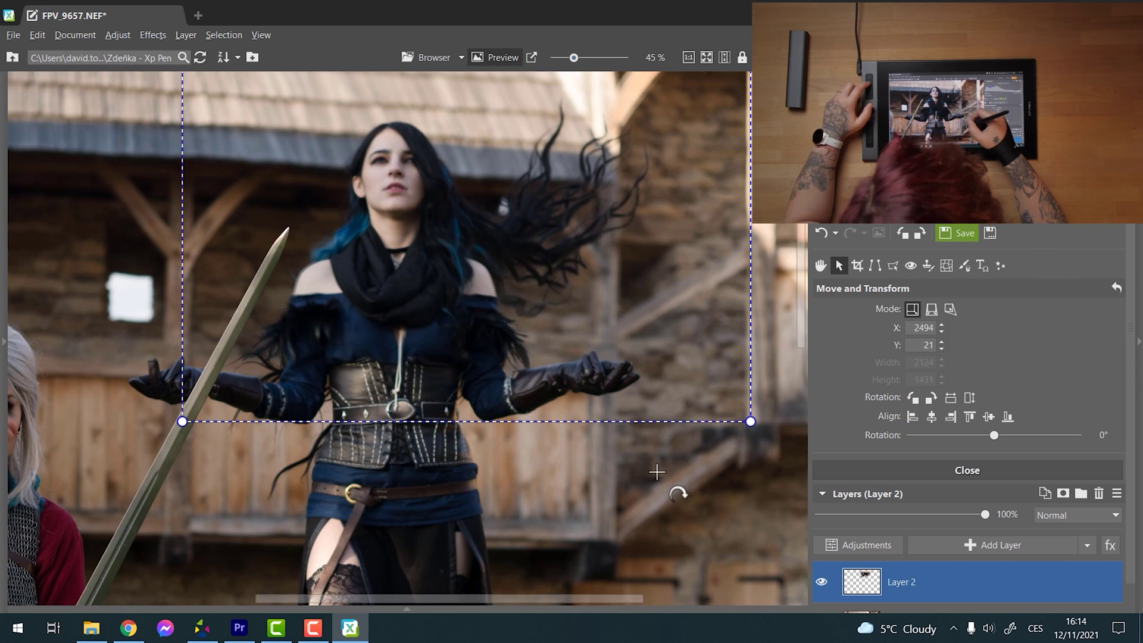
Hide and show the pasted hair layer to check how it blends with the photo beneath
{"action": "left_click", "coordinate": [821, 268]}
{"action": "left_click_drag", "start_coordinate": [803, 270], "coordinate": [791, 241]}
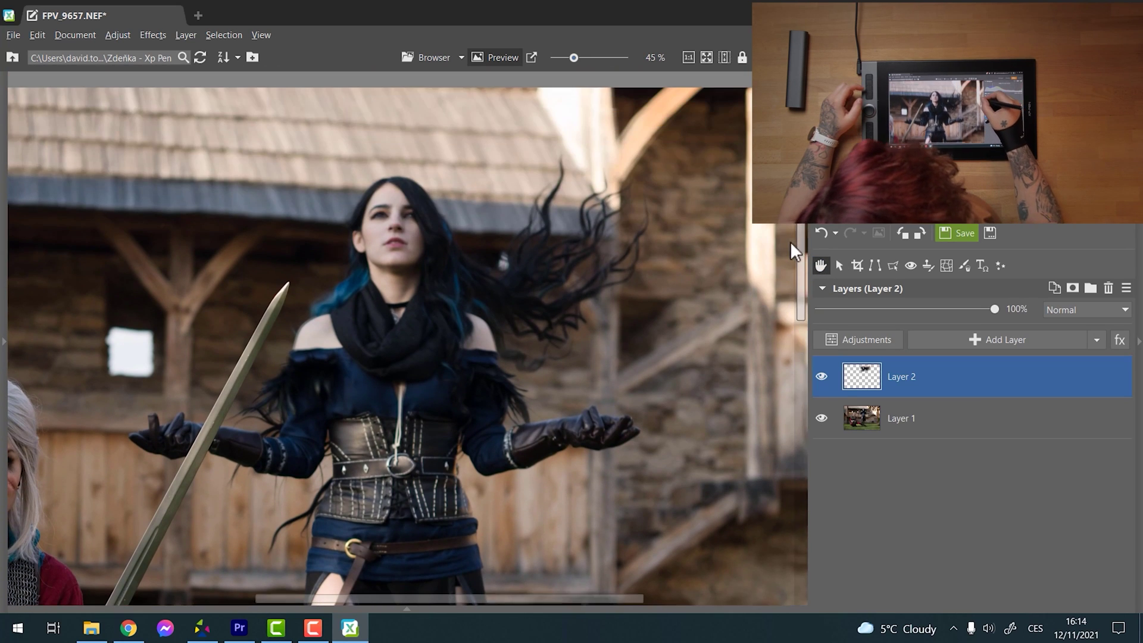
{"action": "left_click", "coordinate": [822, 376]}
{"action": "left_click", "coordinate": [825, 375]}
{"action": "left_click", "coordinate": [827, 377]}
{"action": "left_click", "coordinate": [826, 378]}
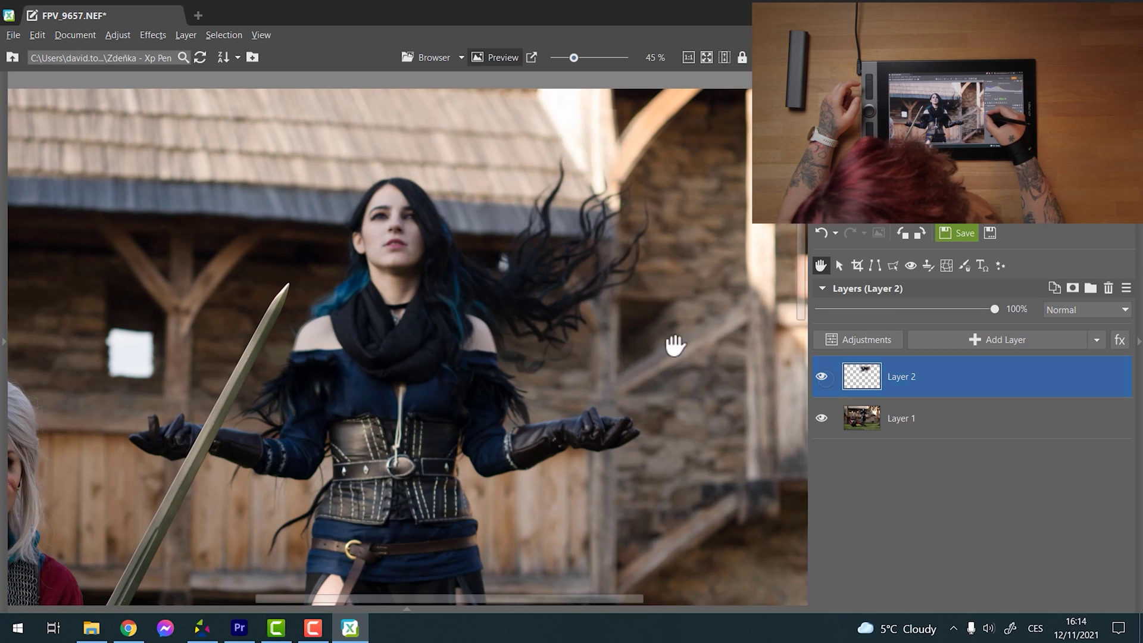
{"action": "left_click", "coordinate": [706, 56]}
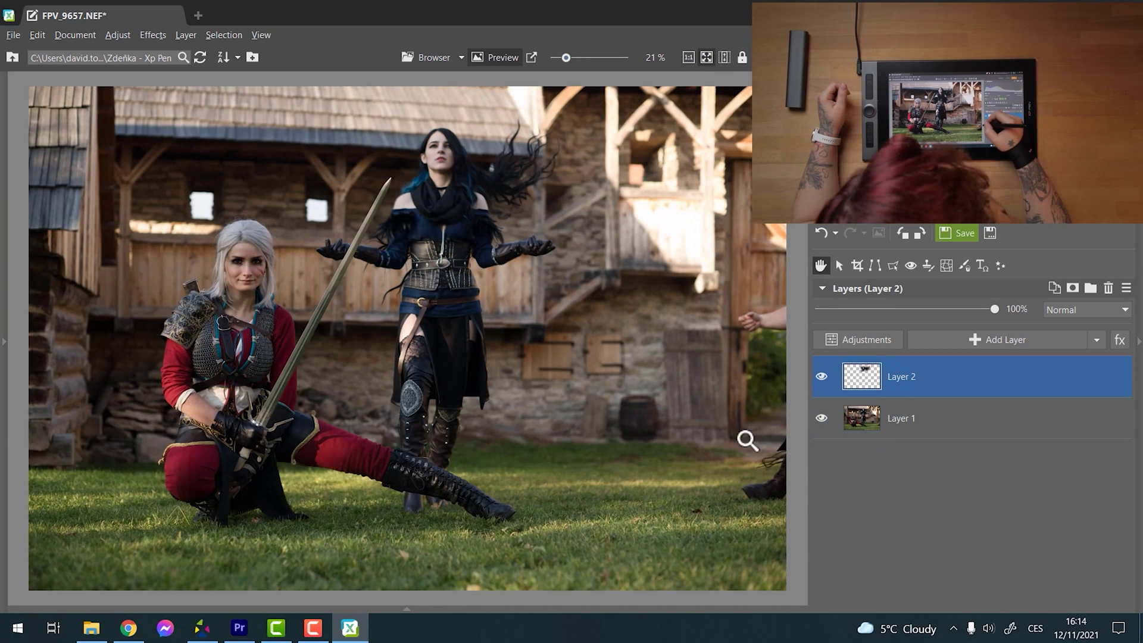
Prepare the Clone Stamp on Layer 1 with 100% density and a diameter of 140 for retouching the cut-off boot
{"action": "left_click", "coordinate": [756, 483]}
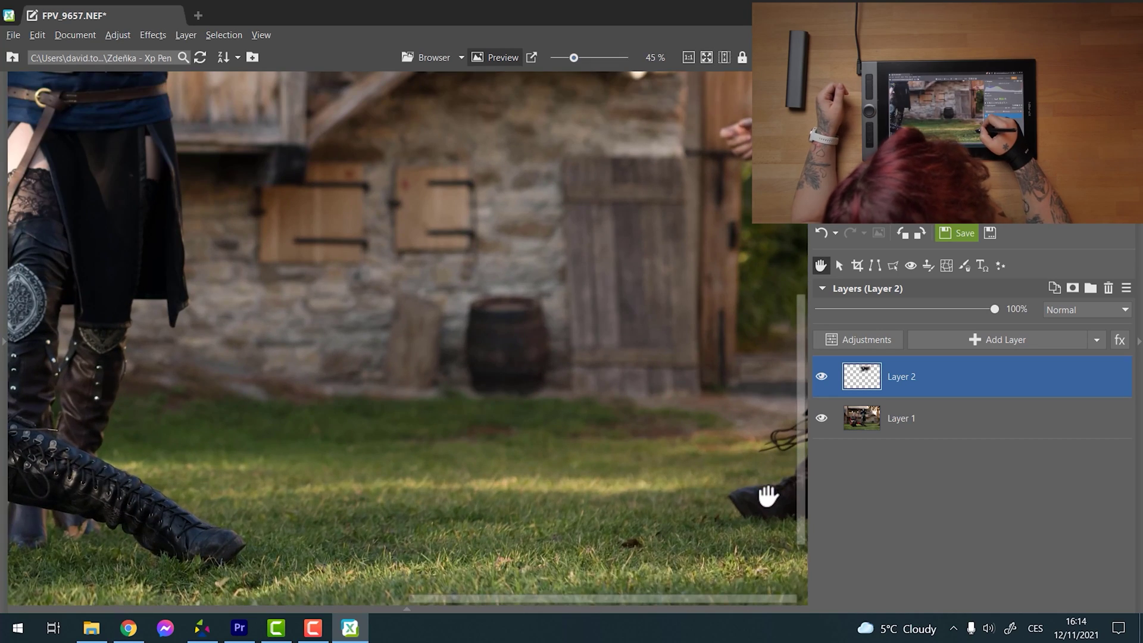
{"action": "left_click_drag", "start_coordinate": [768, 495], "coordinate": [566, 428]}
{"action": "left_click", "coordinate": [559, 422]}
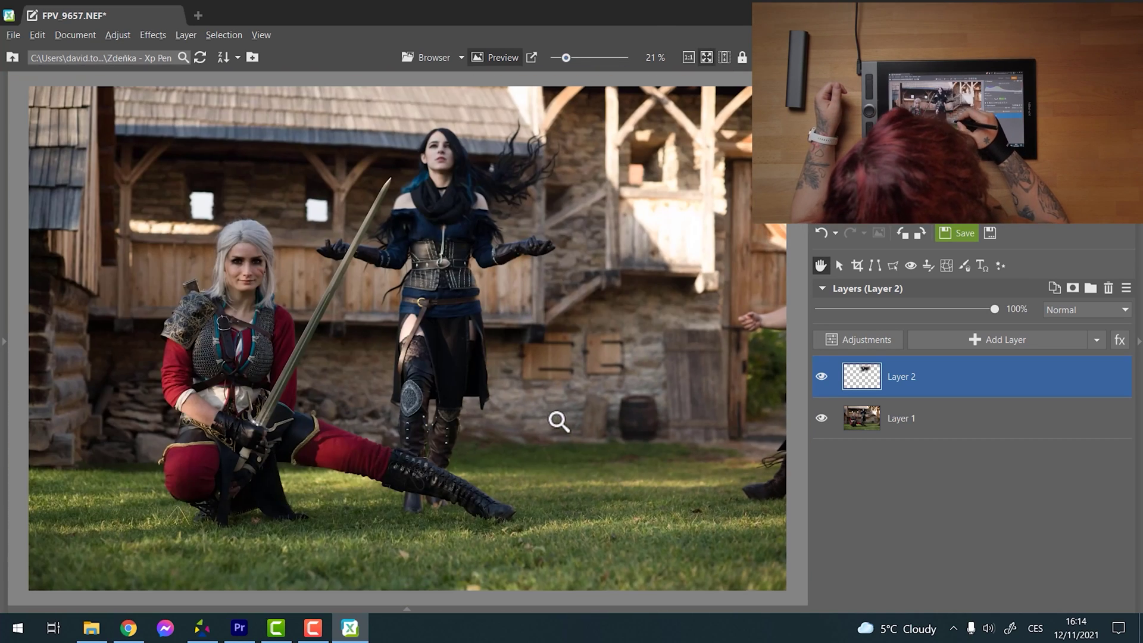
{"action": "left_click", "coordinate": [756, 485]}
{"action": "left_click_drag", "start_coordinate": [768, 488], "coordinate": [668, 480]}
{"action": "left_click", "coordinate": [909, 417]}
{"action": "left_click", "coordinate": [928, 265]}
{"action": "left_click", "coordinate": [884, 286]}
{"action": "left_click", "coordinate": [1081, 408]}
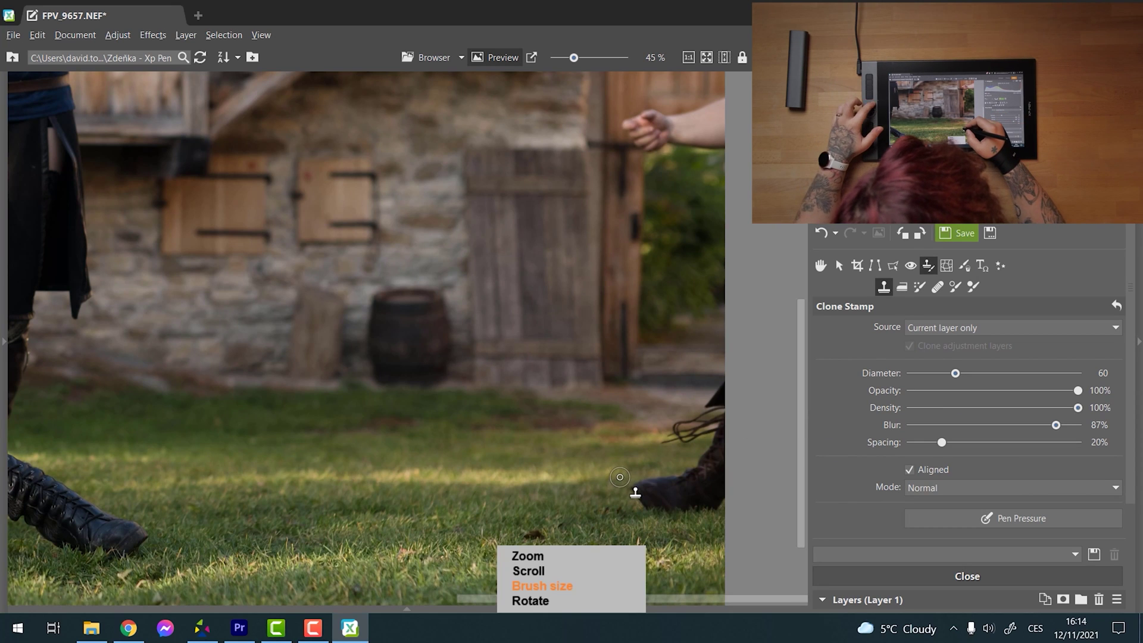
{"action": "key", "text": "bracketright"}
{"action": "key", "text": "bracketright"}
{"action": "key", "text": "bracketright"}
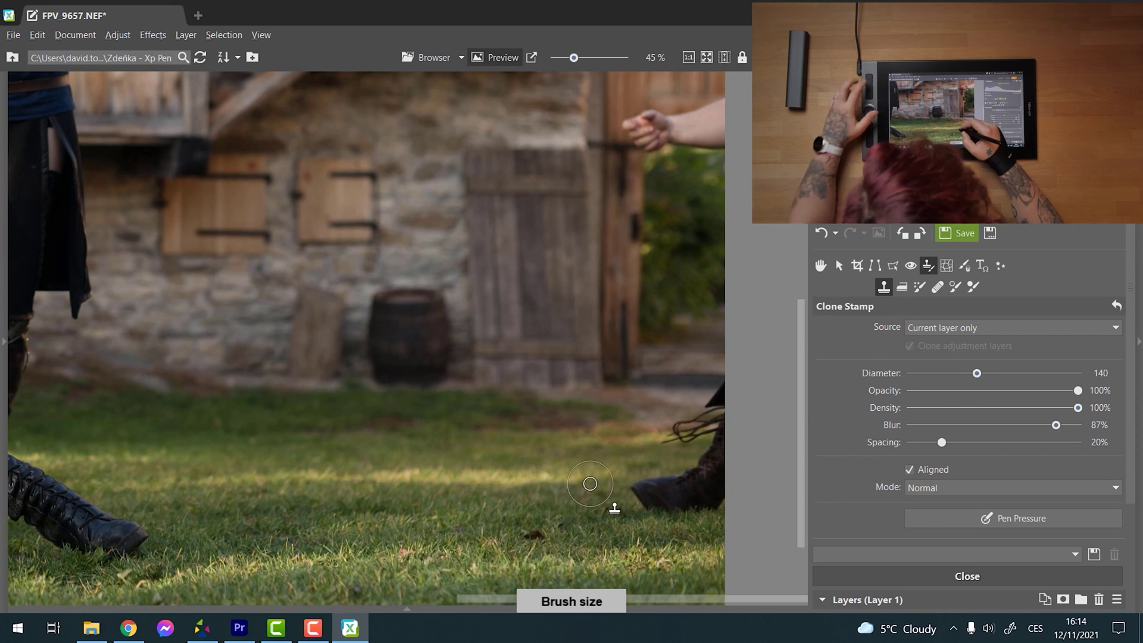
Clone nearby grass over the boot and laces at the photo's edge to remove them
{"action": "left_click", "coordinate": [554, 489], "text": "ctrl"}
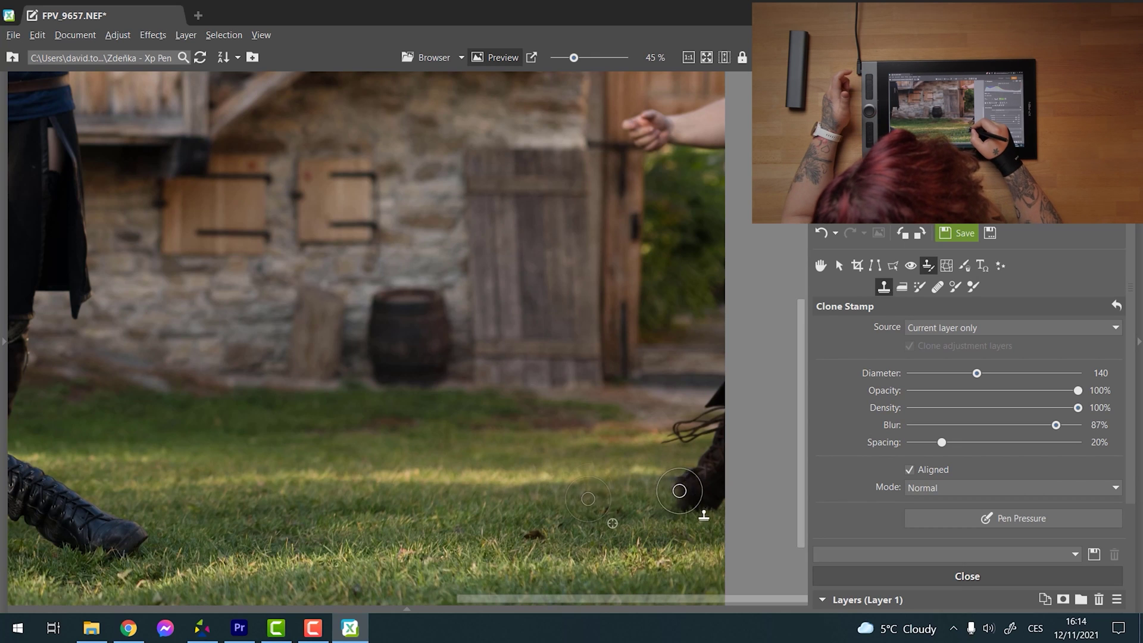
{"action": "mouse_move", "coordinate": [684, 416]}
{"action": "left_mouse_down"}
{"action": "mouse_move", "coordinate": [716, 393]}
{"action": "mouse_move", "coordinate": [707, 518]}
{"action": "left_mouse_up"}
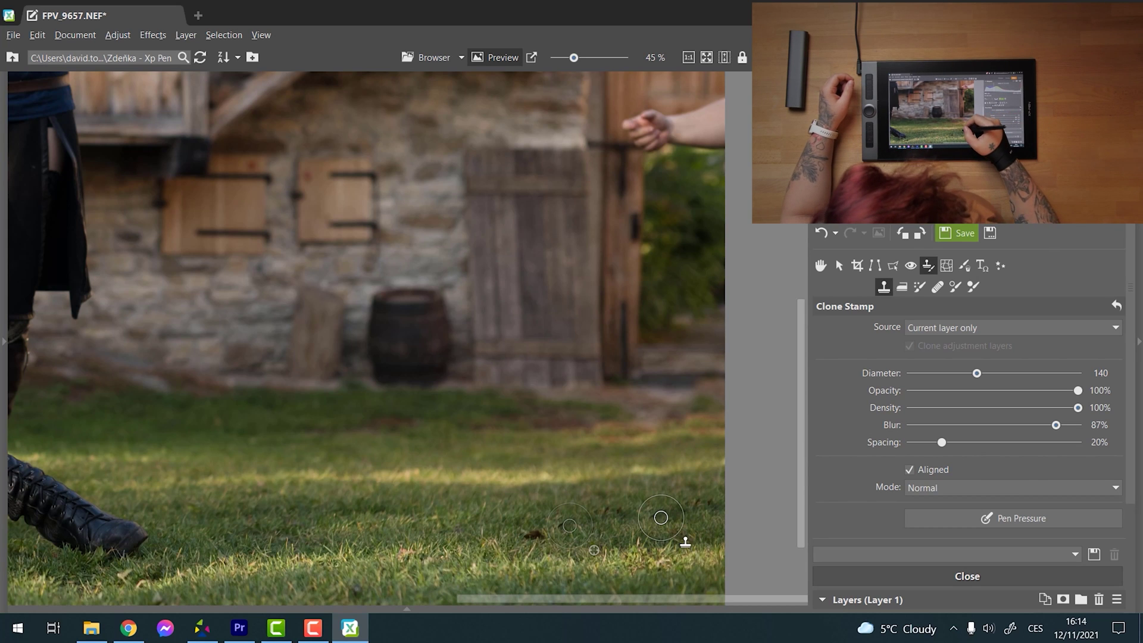
{"action": "left_click", "coordinate": [706, 59]}
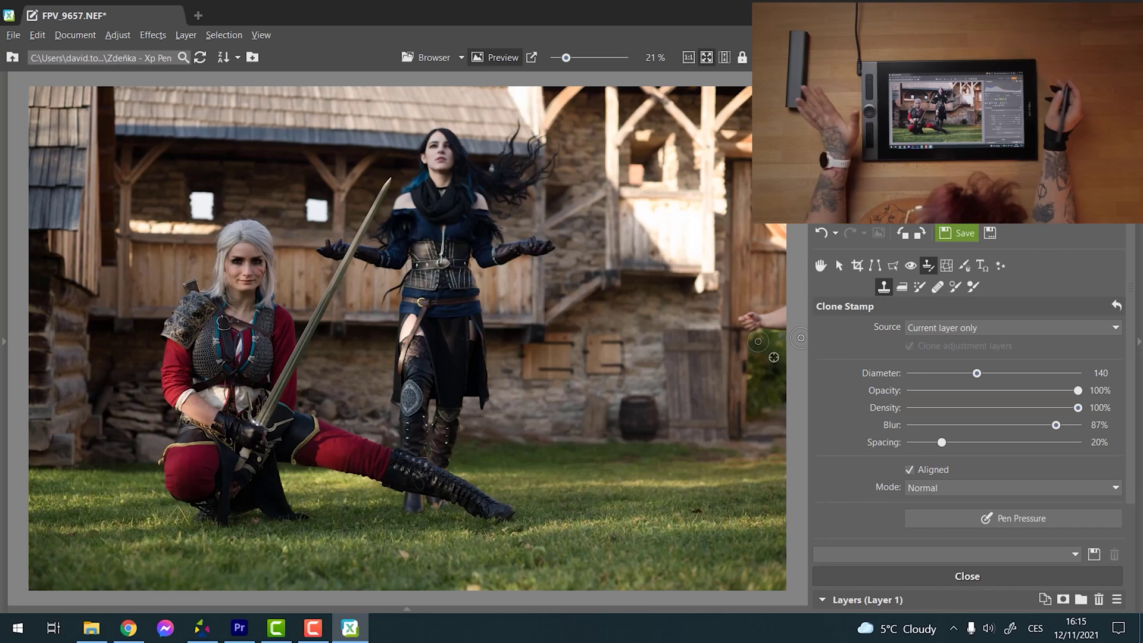
Add a new empty layer above Layer 2, the pasted hair layer
{"action": "left_click", "coordinate": [839, 265]}
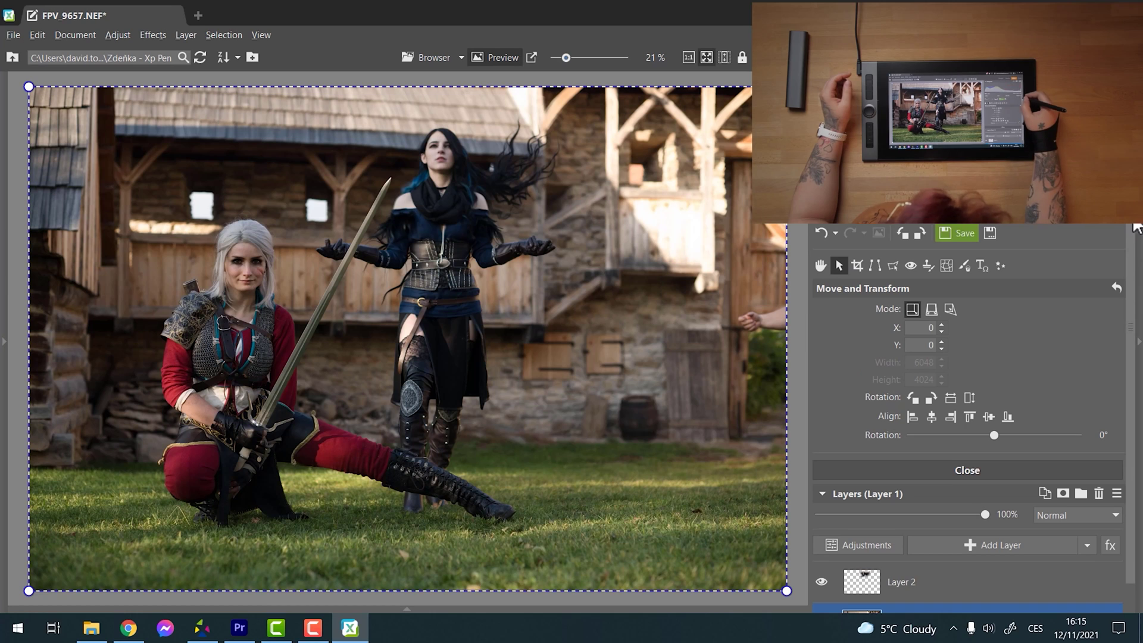
{"action": "scroll", "coordinate": [1135, 228], "scroll_direction": "down", "scroll_amount": 1}
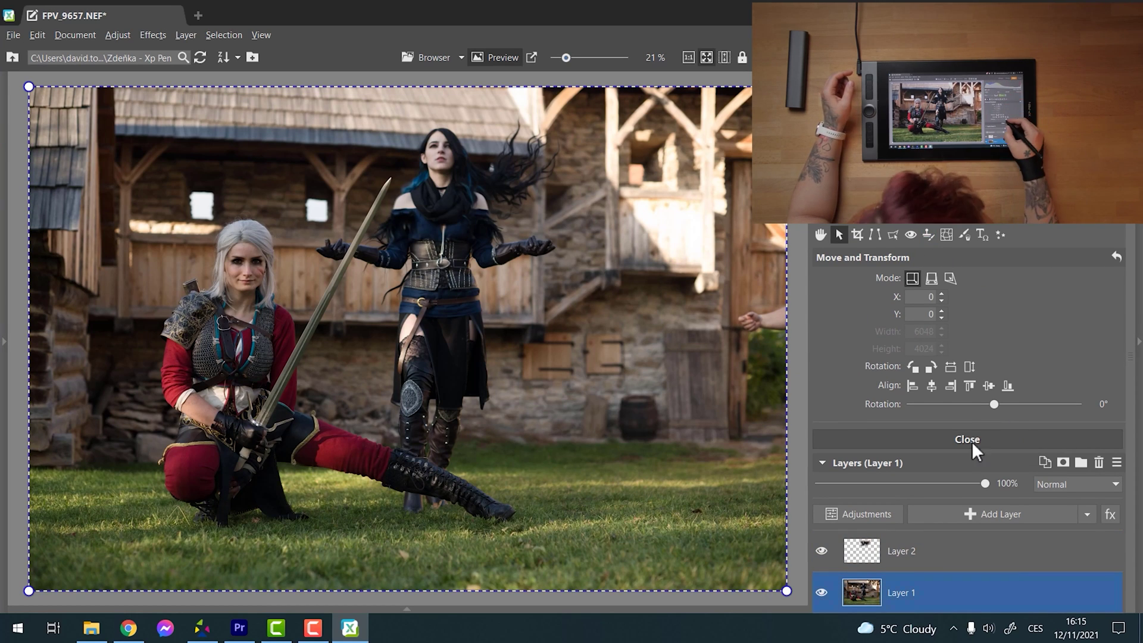
{"action": "left_click", "coordinate": [984, 551]}
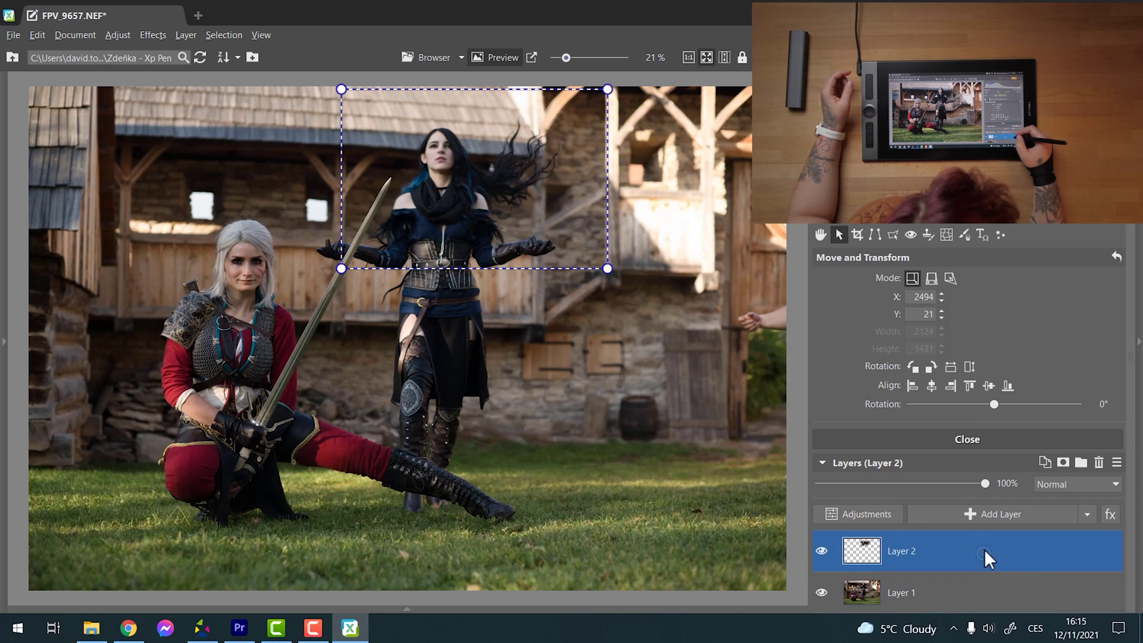
{"action": "left_click", "coordinate": [1044, 517]}
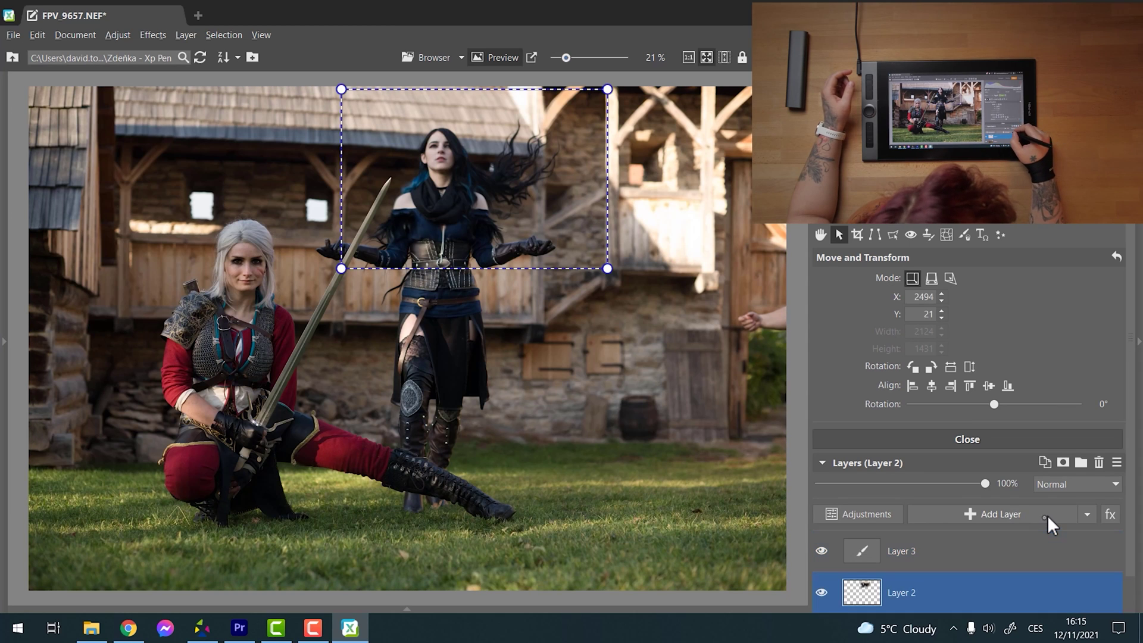
Choose the Paintbrush for Layer 3 and set its colour to a light purple
{"action": "left_click", "coordinate": [969, 235]}
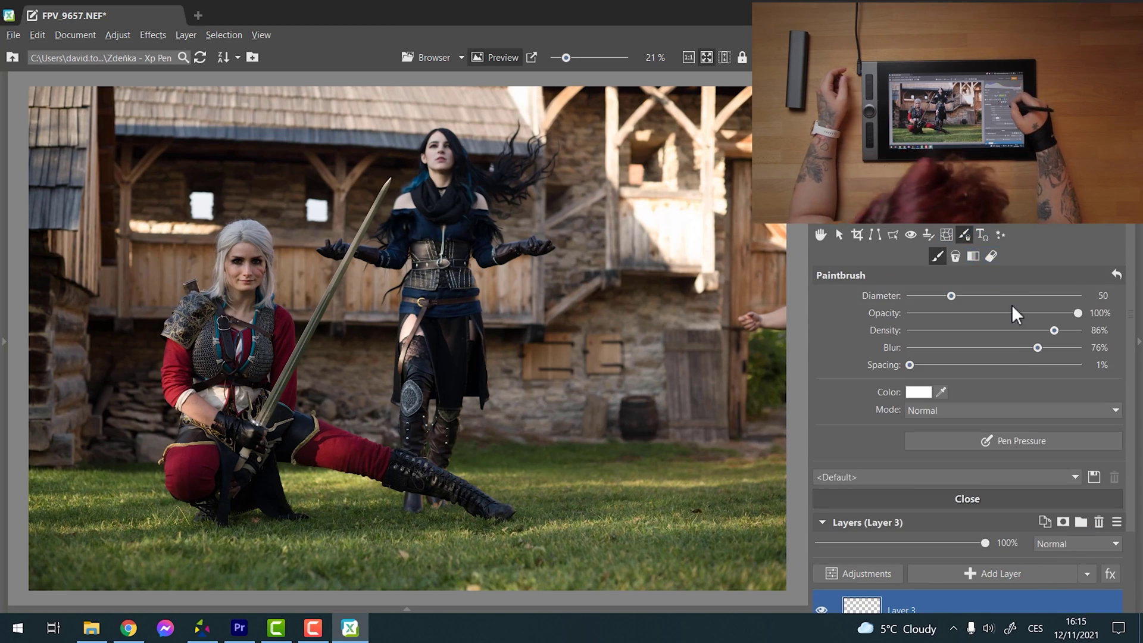
{"action": "left_click", "coordinate": [911, 395]}
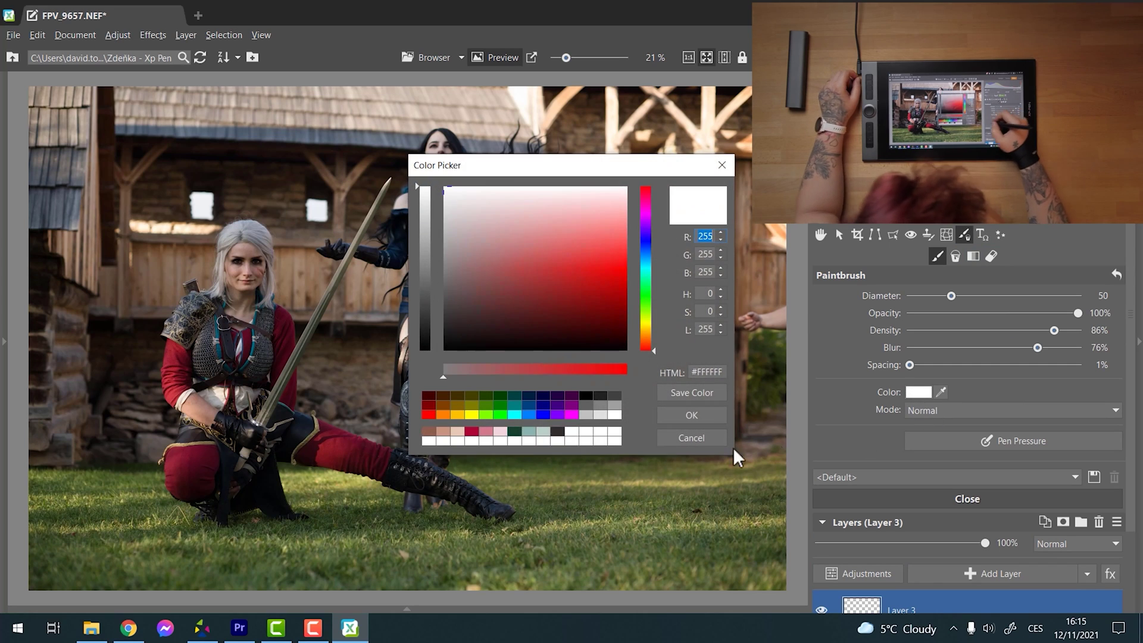
{"action": "left_click", "coordinate": [571, 415]}
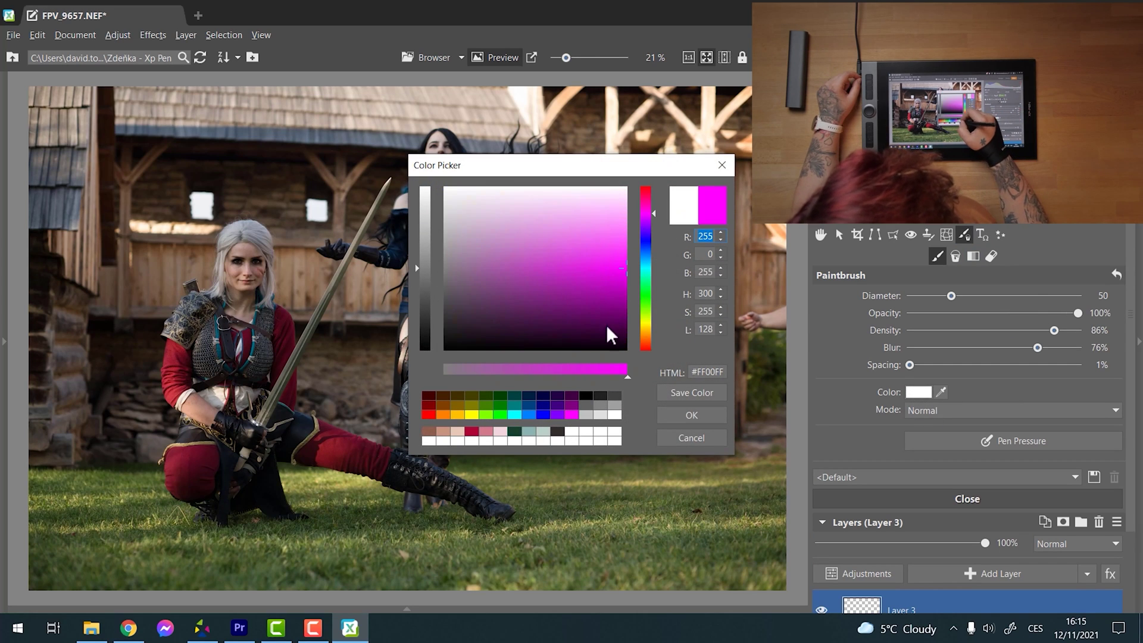
{"action": "left_click", "coordinate": [581, 288]}
{"action": "left_click", "coordinate": [560, 414]}
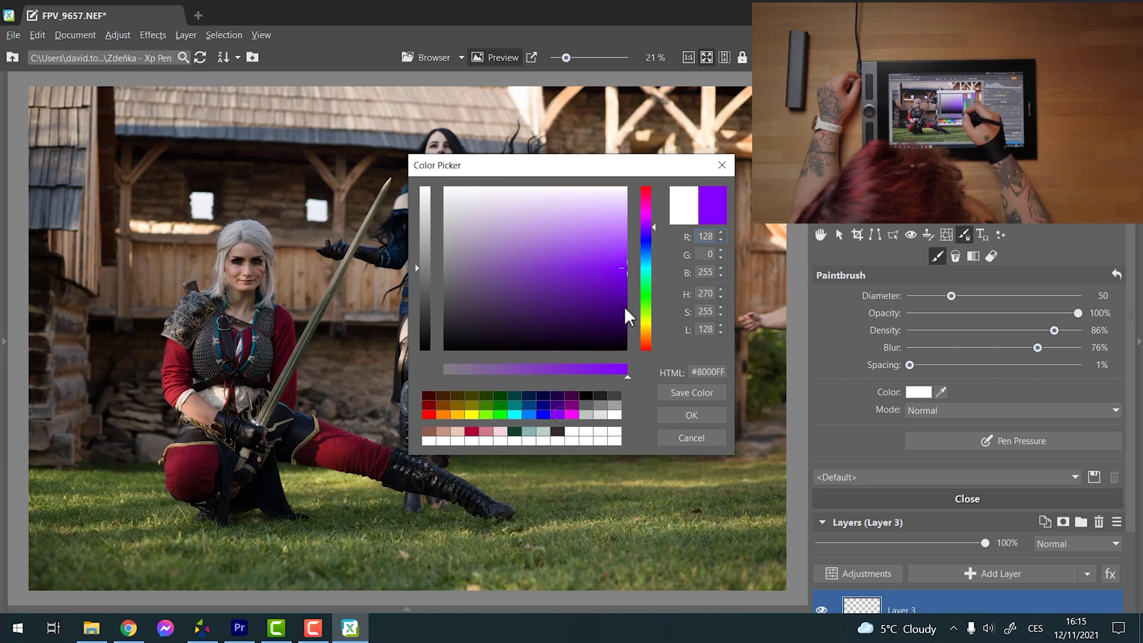
{"action": "left_click", "coordinate": [590, 251]}
{"action": "left_click", "coordinate": [691, 415]}
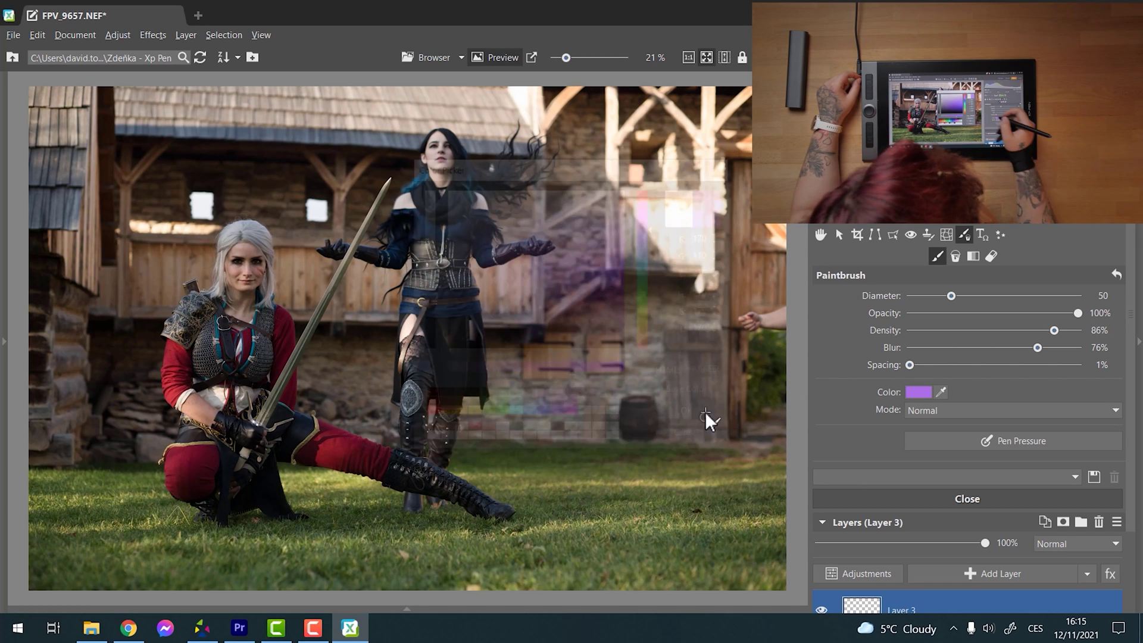
Set the paintbrush to 88% blur, 20% spacing and a diameter of 600
{"action": "left_click", "coordinate": [1057, 348]}
{"action": "left_click", "coordinate": [942, 365]}
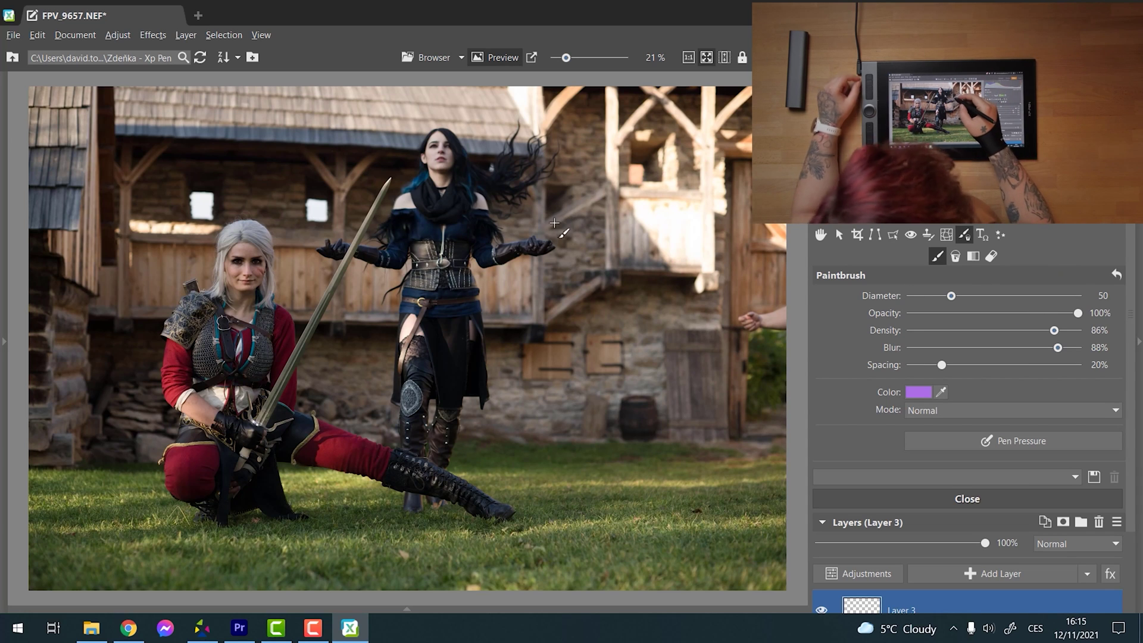
{"action": "key", "text": "bracketright"}
{"action": "key", "text": "bracketright"}
{"action": "key", "text": "bracketright"}
{"action": "key", "text": "bracketright"}
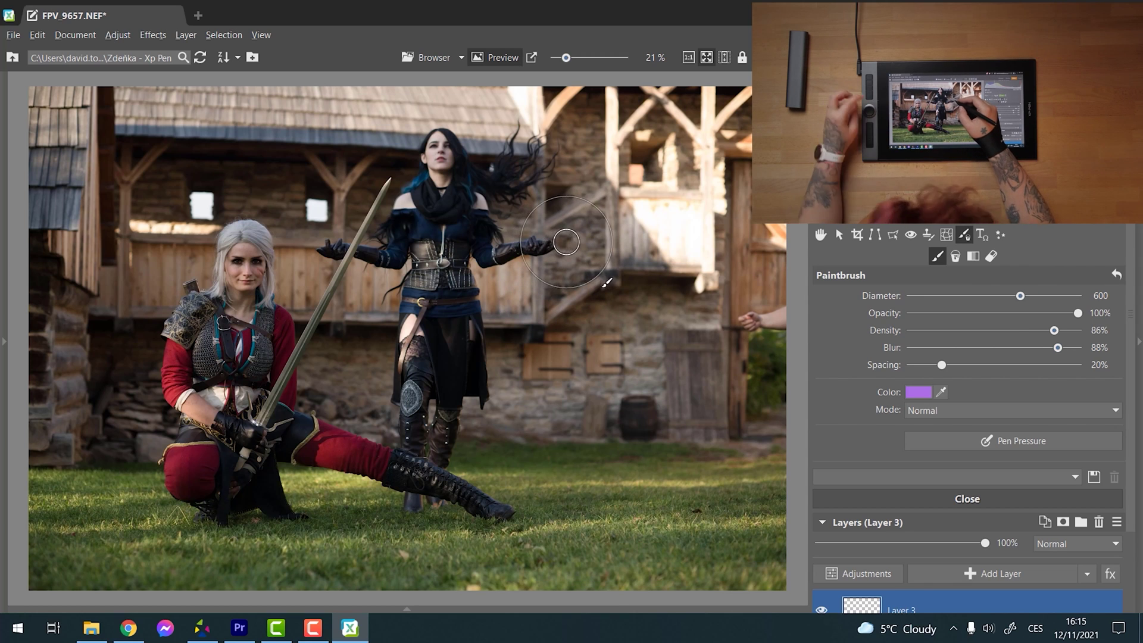
Paint a large purple spot above each of the dark-haired woman's outstretched hands on Layer 3
{"action": "left_click", "coordinate": [545, 218]}
{"action": "mouse_move", "coordinate": [534, 236]}
{"action": "left_mouse_down"}
{"action": "mouse_move", "coordinate": [523, 214]}
{"action": "mouse_move", "coordinate": [548, 209]}
{"action": "left_mouse_up"}
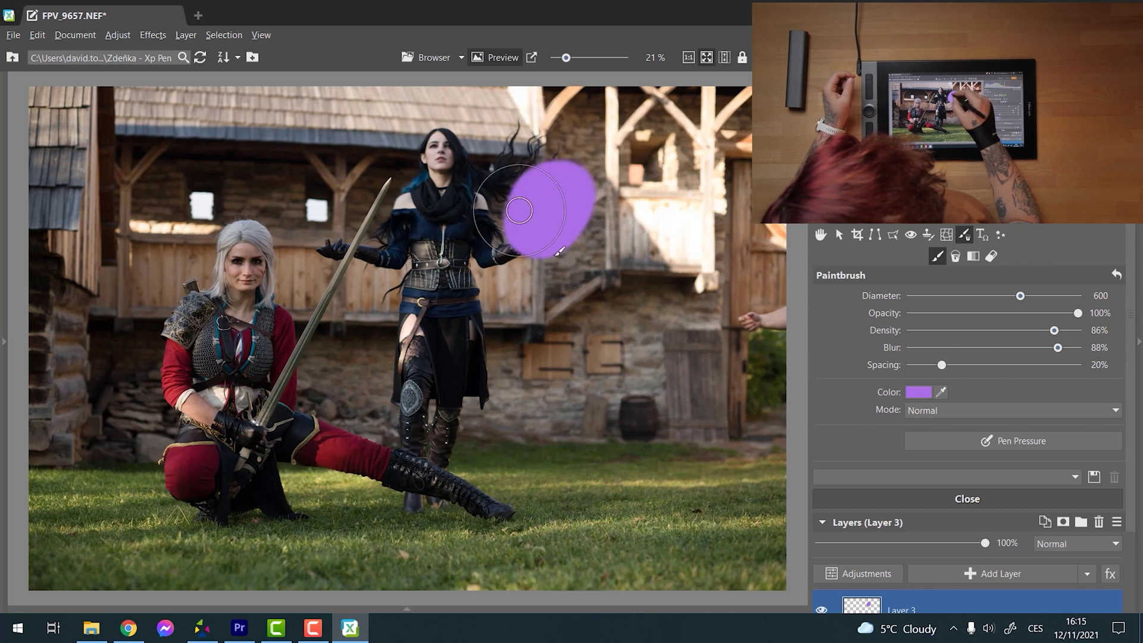
{"action": "mouse_move", "coordinate": [330, 230]}
{"action": "left_mouse_down"}
{"action": "mouse_move", "coordinate": [353, 227]}
{"action": "mouse_move", "coordinate": [332, 208]}
{"action": "left_mouse_up"}
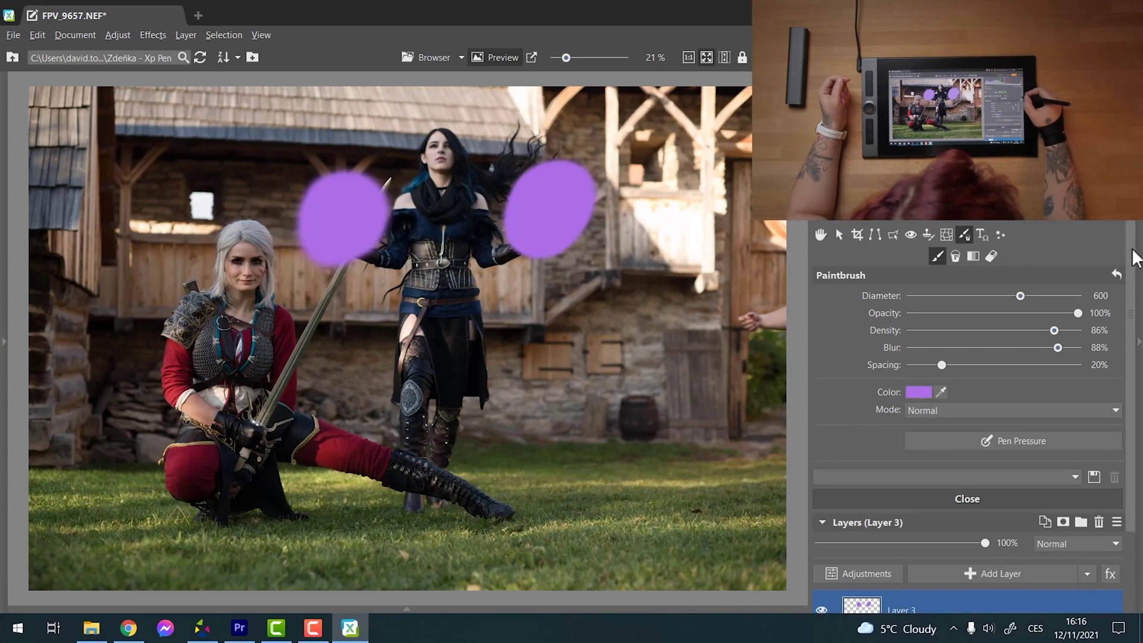
Blend Layer 3 with the photo using Soft light mode at 66% opacity
{"action": "scroll", "coordinate": [1089, 477], "scroll_direction": "down", "scroll_amount": 1}
{"action": "left_click", "coordinate": [1102, 485]}
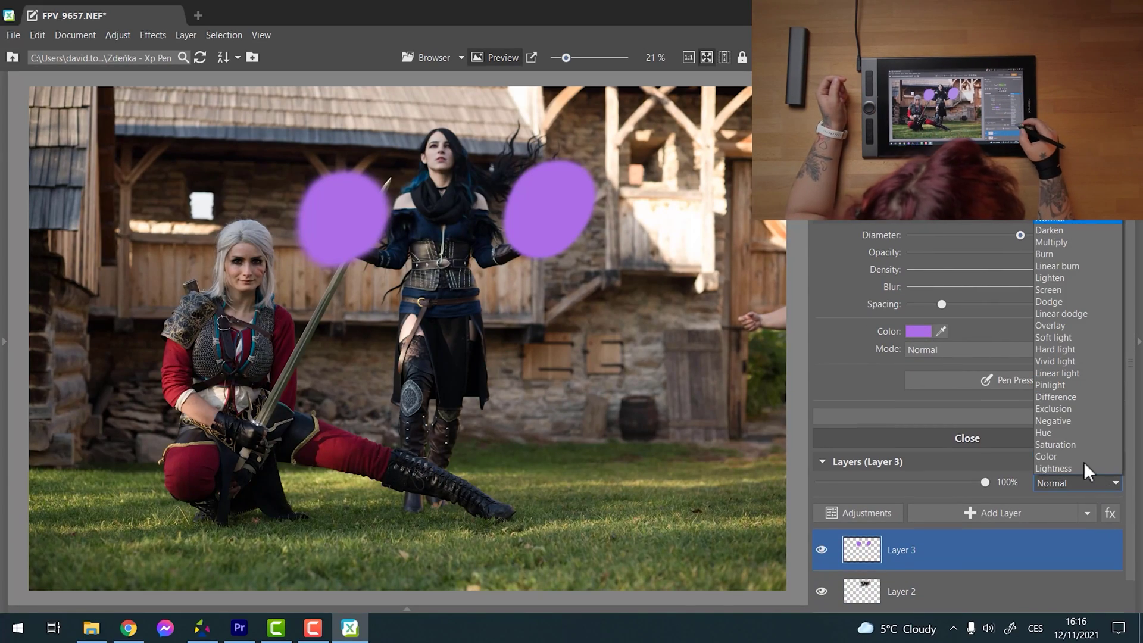
{"action": "left_click", "coordinate": [1078, 338]}
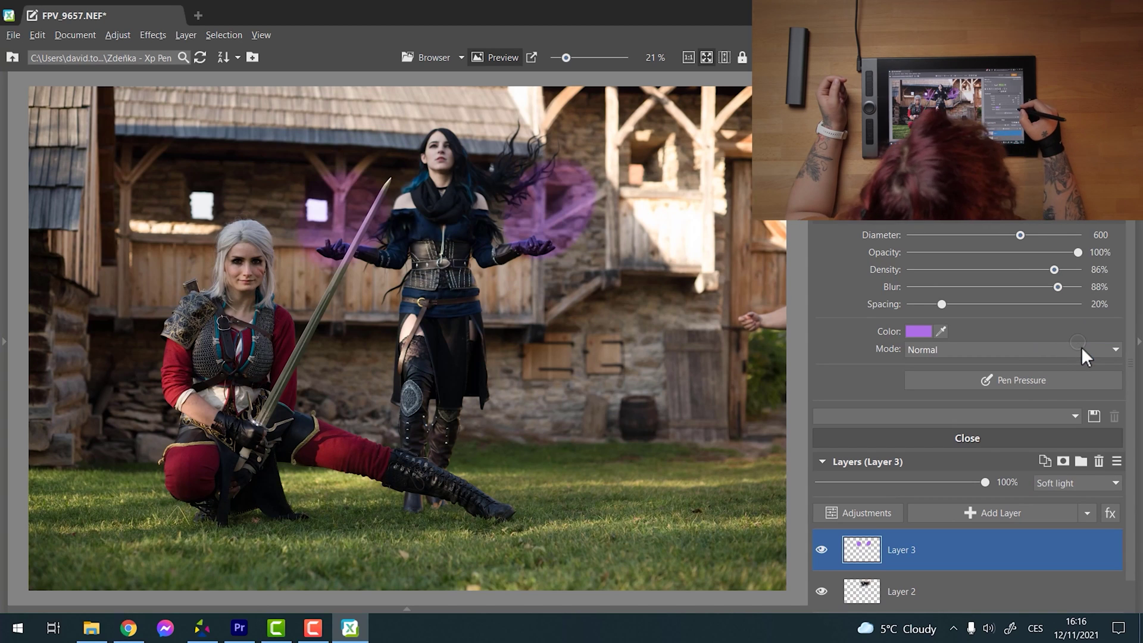
{"action": "scroll", "coordinate": [987, 482], "scroll_direction": "down", "scroll_amount": 7}
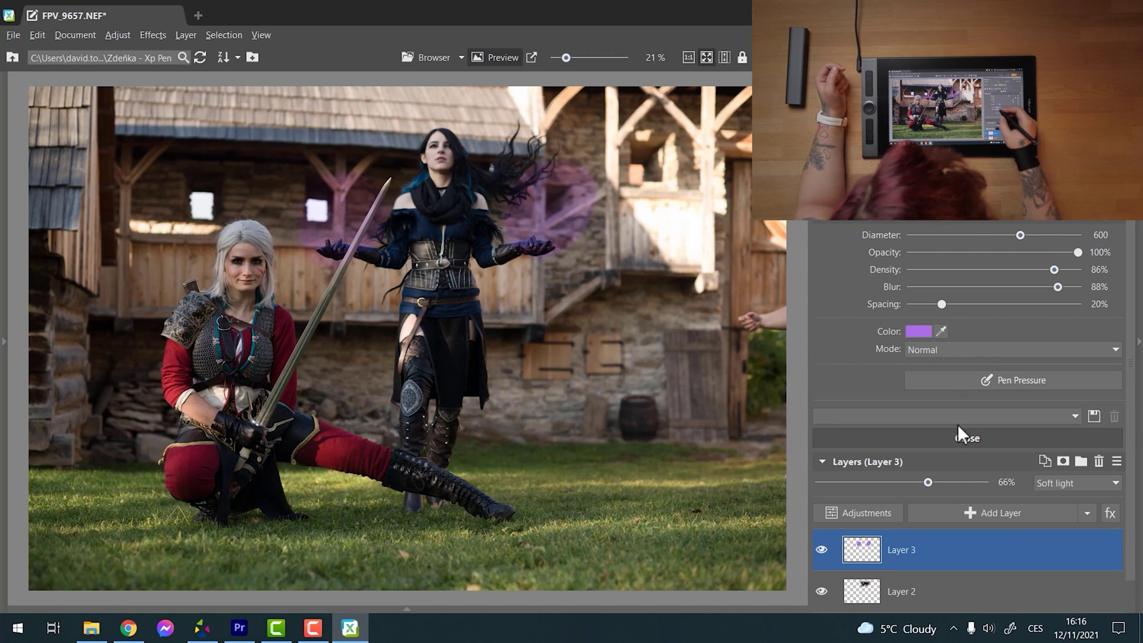
Add an empty layer above Layer 3 and paint a smaller white spot over each of the dark-haired woman's hands
{"action": "left_click", "coordinate": [1035, 513]}
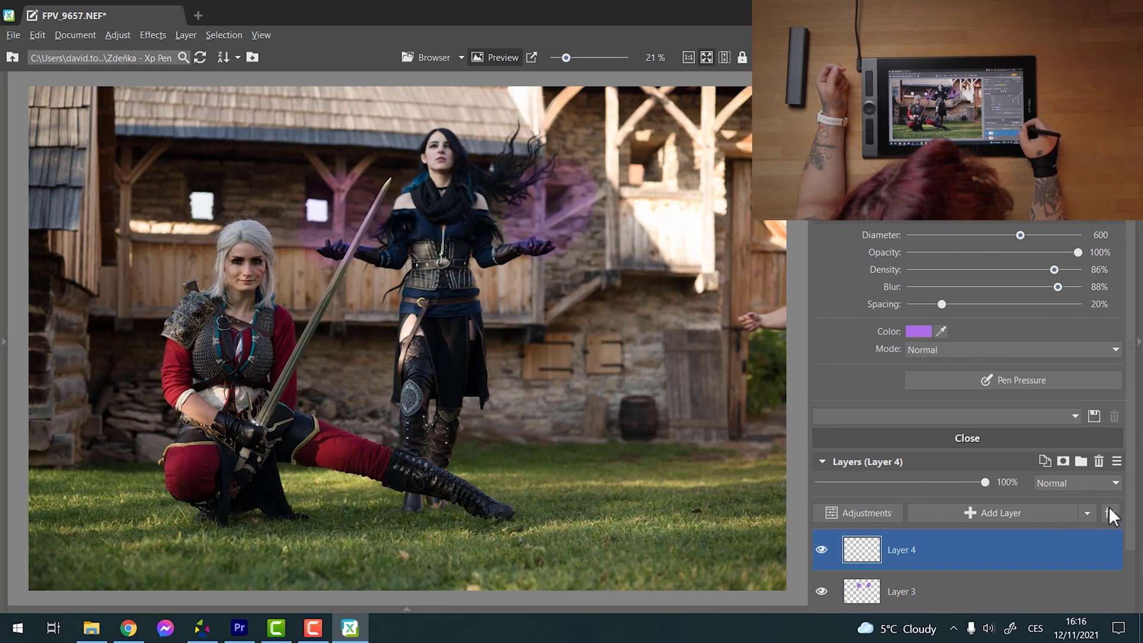
{"action": "left_click", "coordinate": [917, 331]}
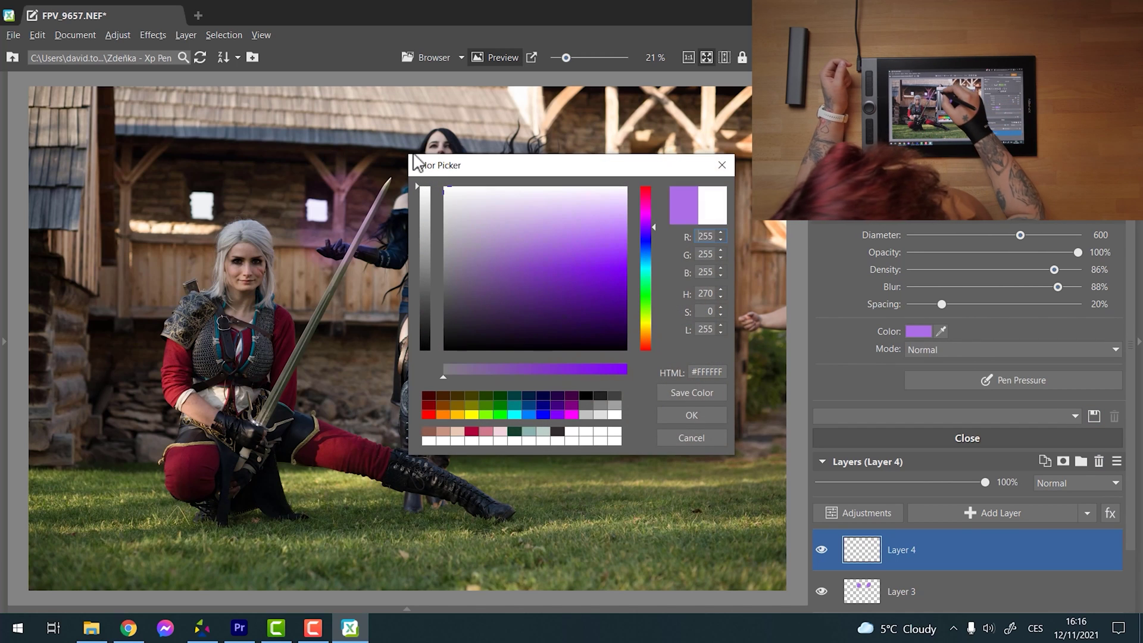
{"action": "left_click", "coordinate": [691, 415]}
{"action": "left_click_drag", "start_coordinate": [531, 223], "coordinate": [543, 225]}
{"action": "left_click_drag", "start_coordinate": [333, 234], "coordinate": [339, 236]}
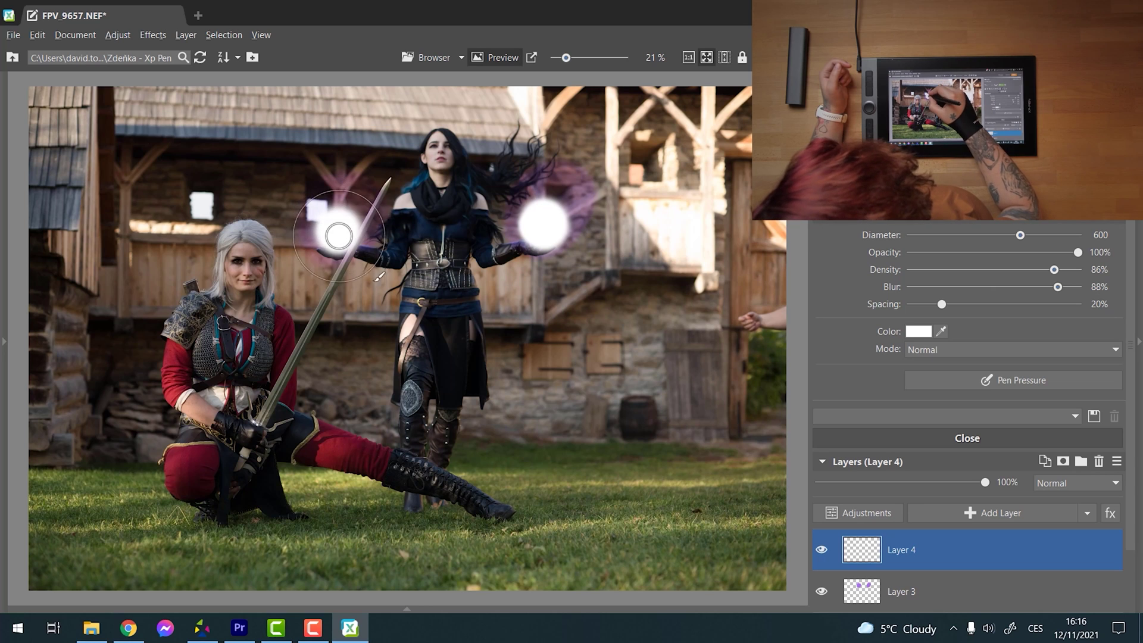
Try Hard light on Layer 4, then settle on Vivid light mode at 60% opacity
{"action": "left_click", "coordinate": [1092, 484]}
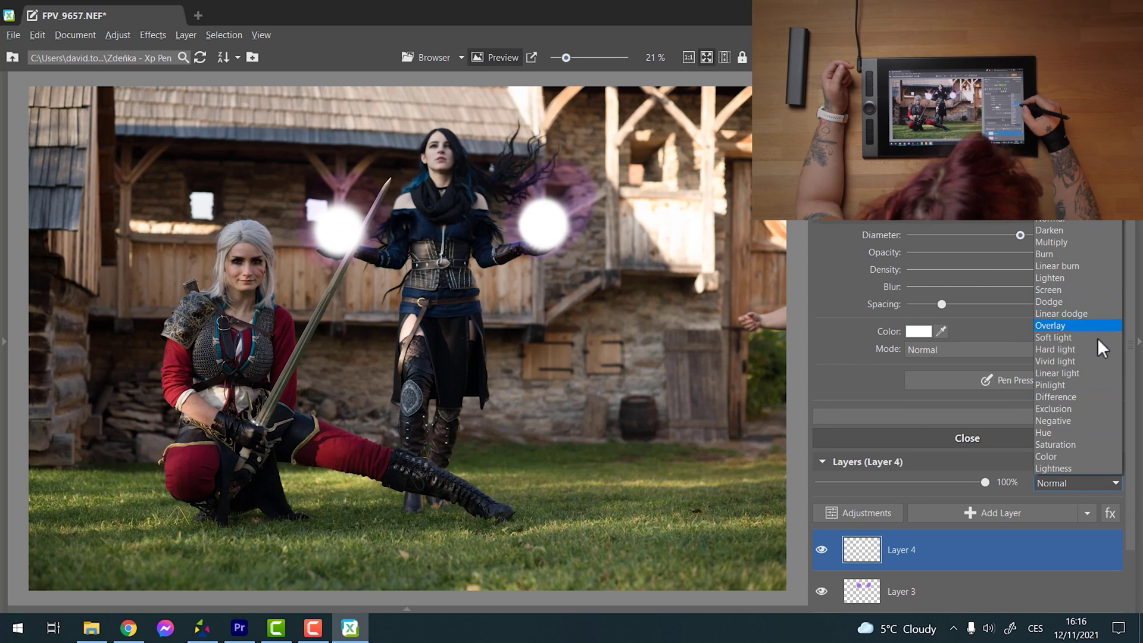
{"action": "left_click", "coordinate": [1084, 349]}
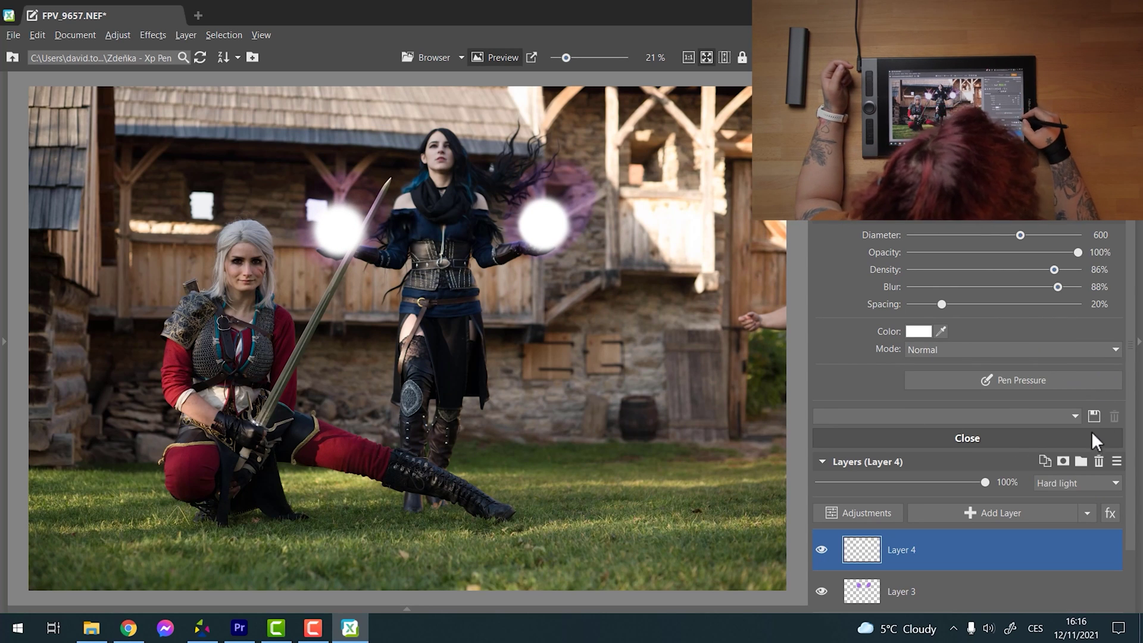
{"action": "left_click", "coordinate": [1094, 484]}
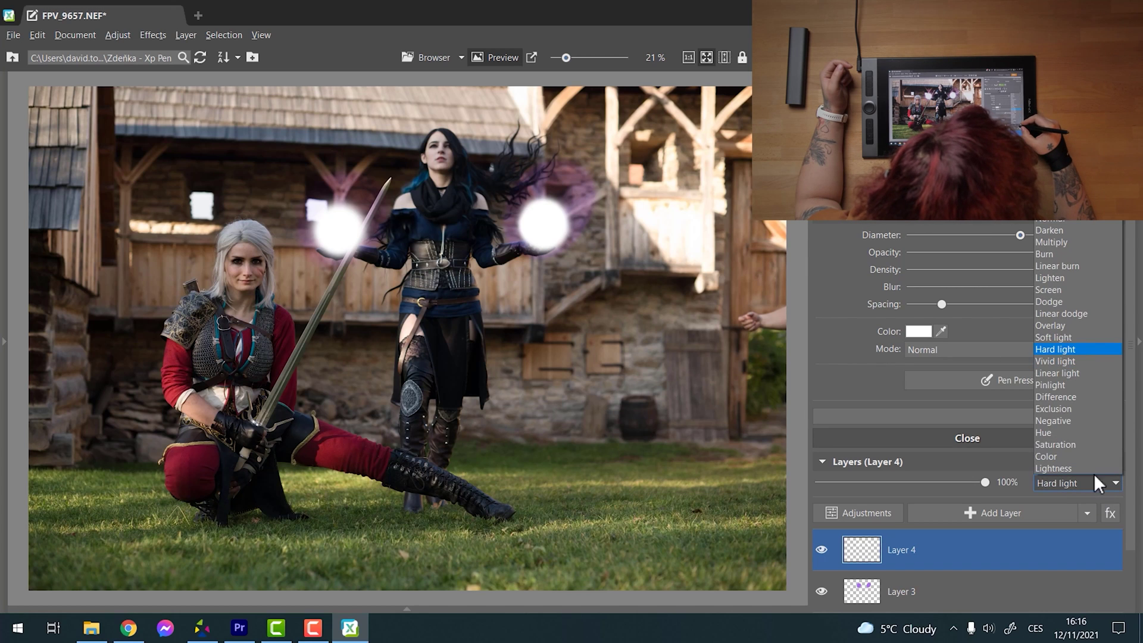
{"action": "left_click", "coordinate": [1088, 361]}
{"action": "mouse_move", "coordinate": [985, 482]}
{"action": "left_mouse_down"}
{"action": "mouse_move", "coordinate": [897, 489]}
{"action": "mouse_move", "coordinate": [945, 490]}
{"action": "mouse_move", "coordinate": [914, 482]}
{"action": "left_mouse_up"}
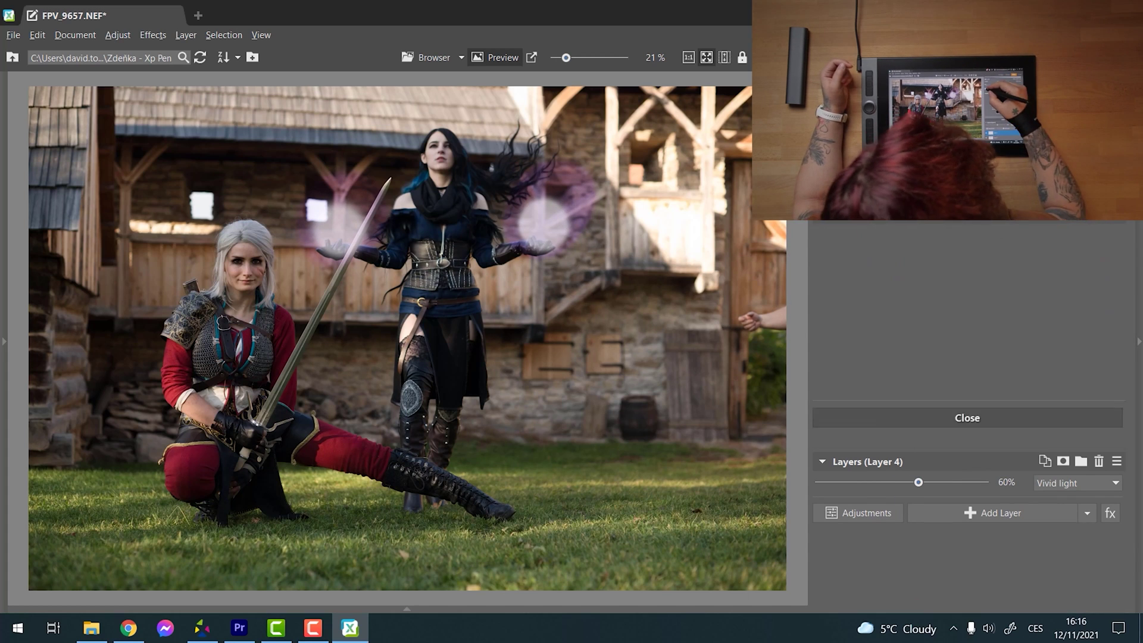
Soften the white spots on Layer 4 with a Gaussian blur at strength 63
{"action": "left_click", "coordinate": [967, 438]}
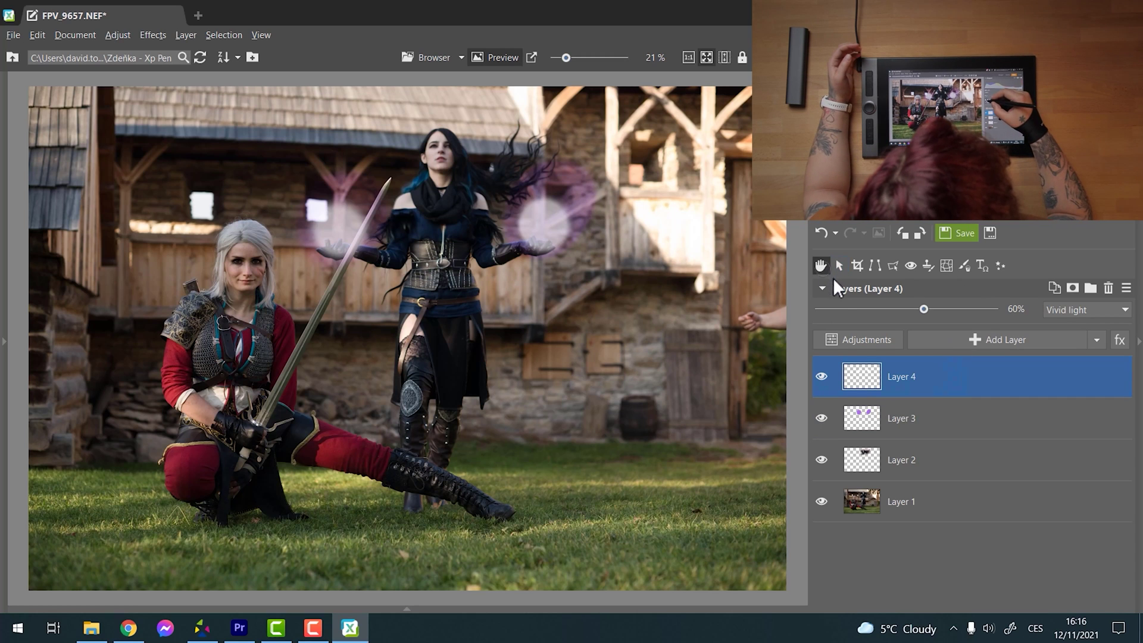
{"action": "left_click", "coordinate": [854, 341]}
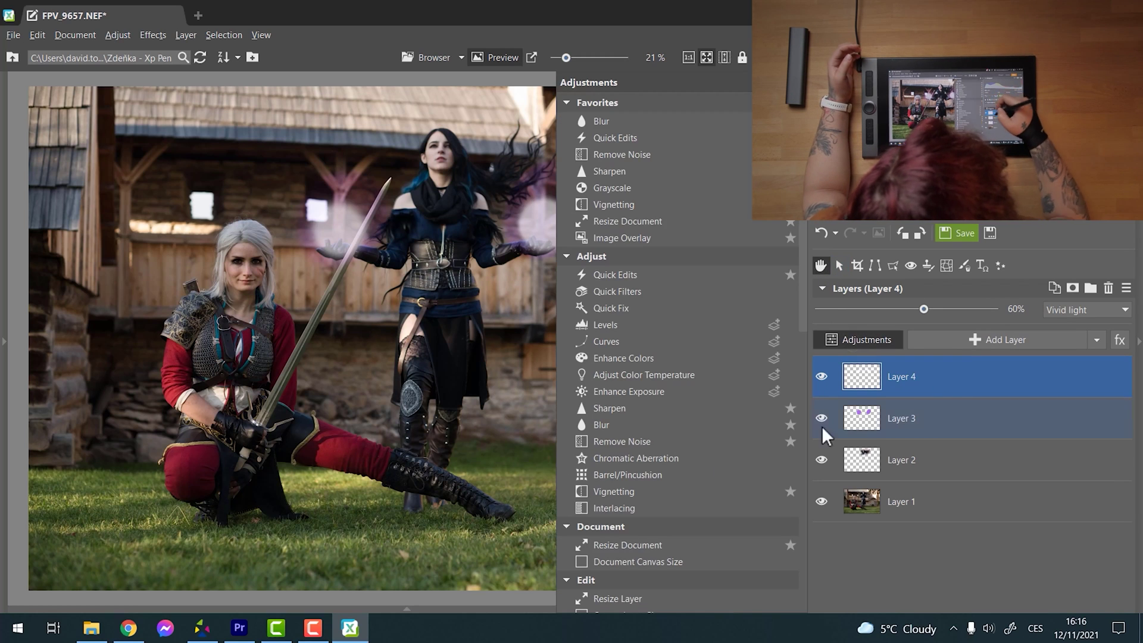
{"action": "left_click", "coordinate": [613, 424]}
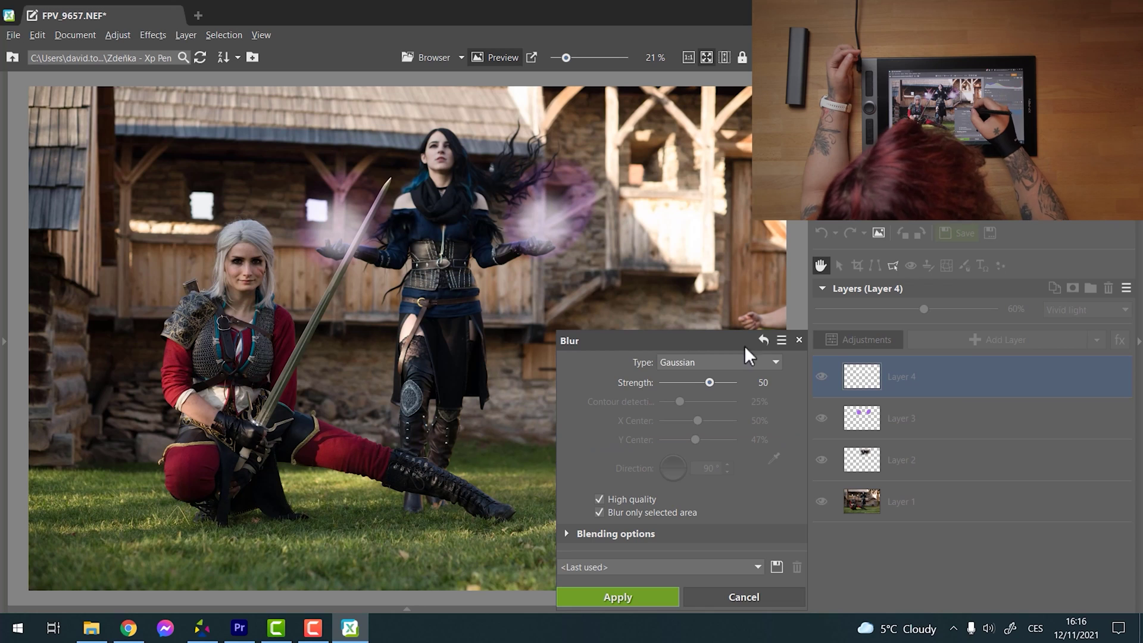
{"action": "left_click_drag", "start_coordinate": [723, 374], "coordinate": [721, 391]}
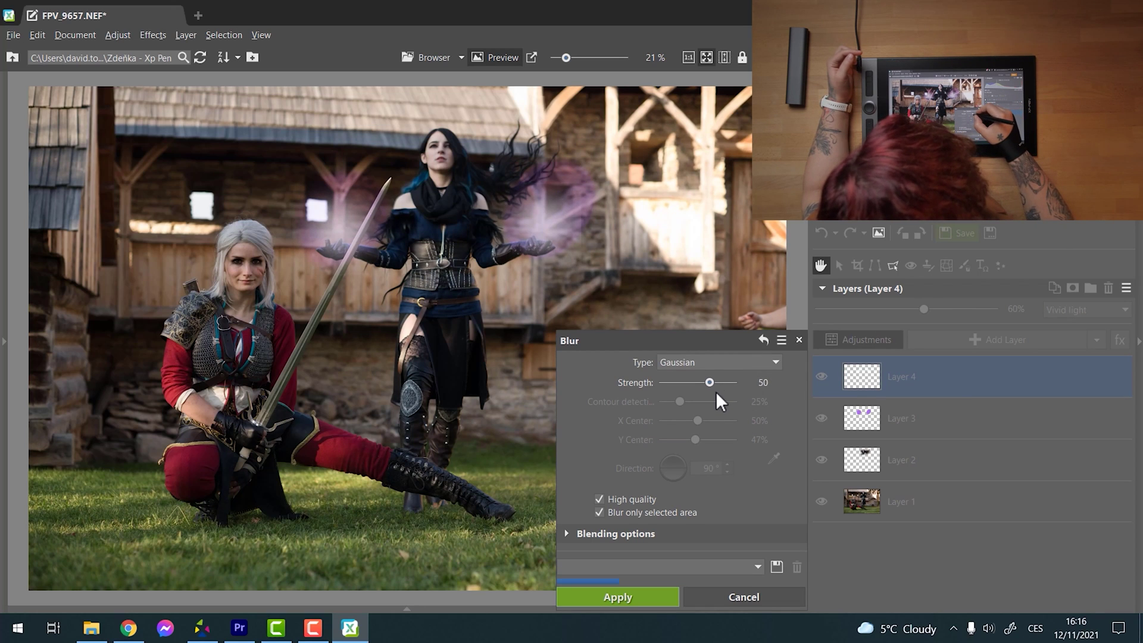
{"action": "scroll", "coordinate": [715, 393], "scroll_direction": "down", "scroll_amount": 2}
{"action": "scroll", "coordinate": [715, 388], "scroll_direction": "up", "scroll_amount": 8}
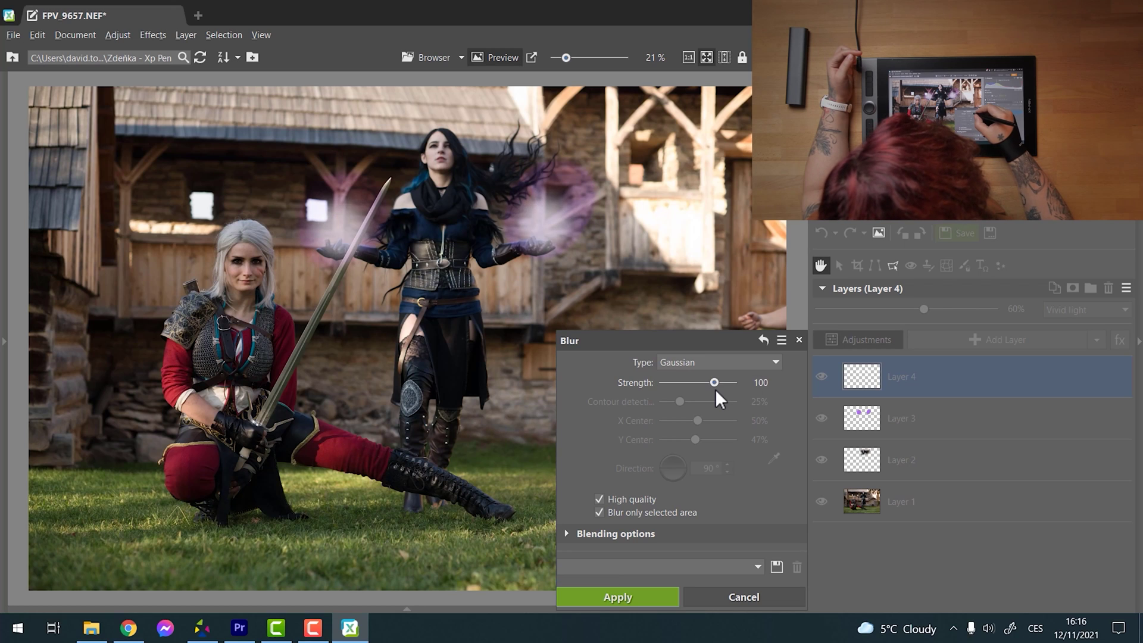
{"action": "scroll", "coordinate": [715, 388], "scroll_direction": "down", "scroll_amount": 4}
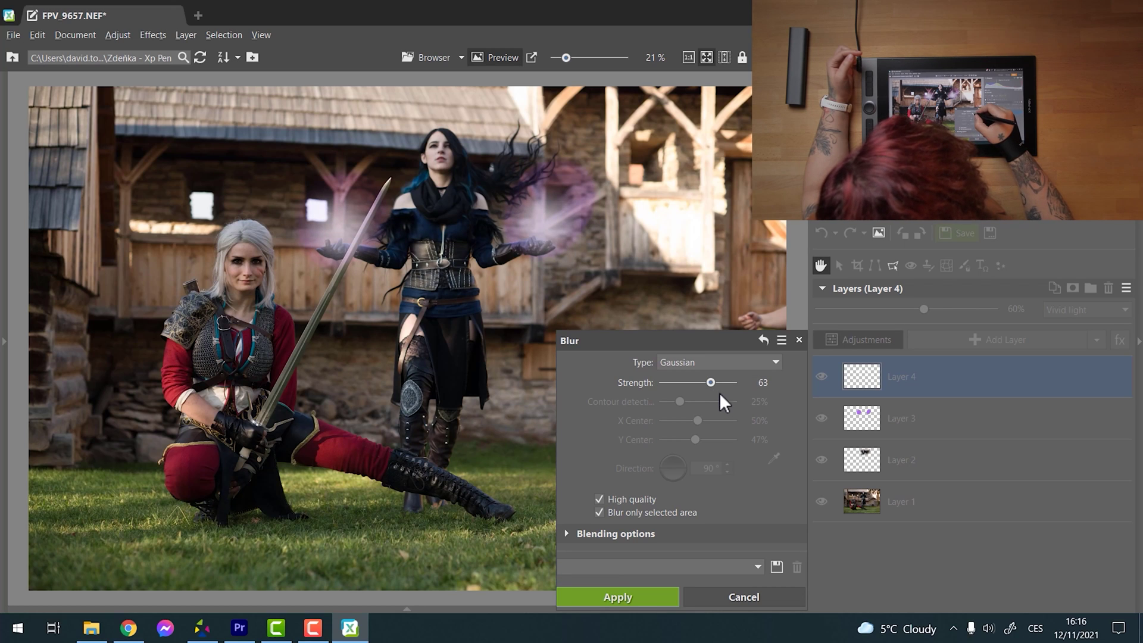
{"action": "left_click", "coordinate": [623, 597]}
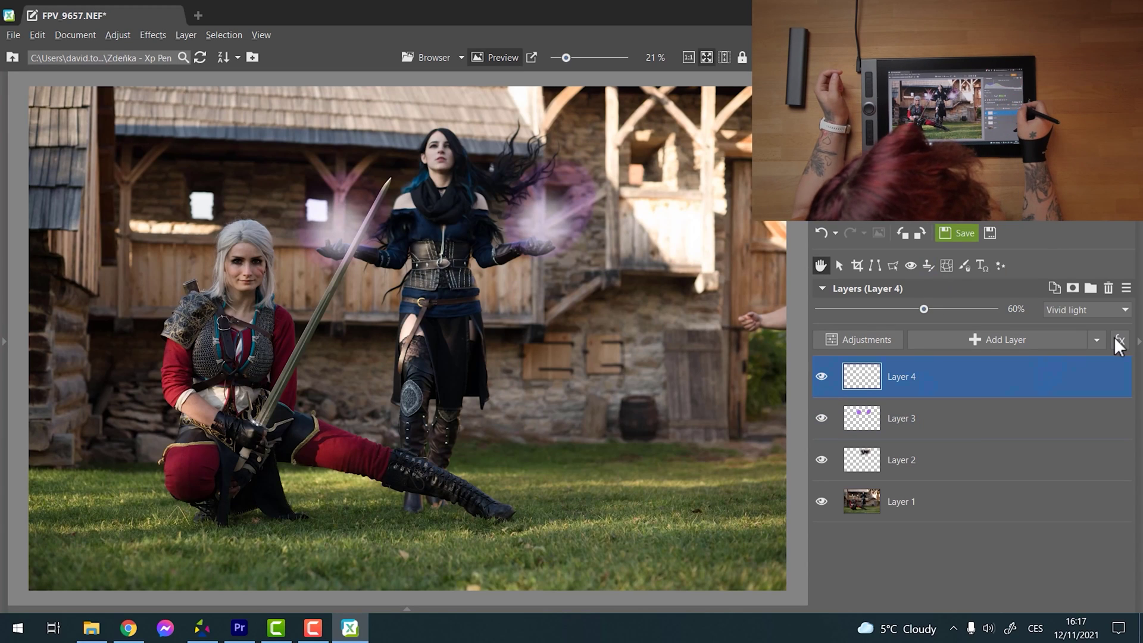
Insert the fire image from file as a new layer and set its blending mode to Screen
{"action": "left_click", "coordinate": [1096, 339]}
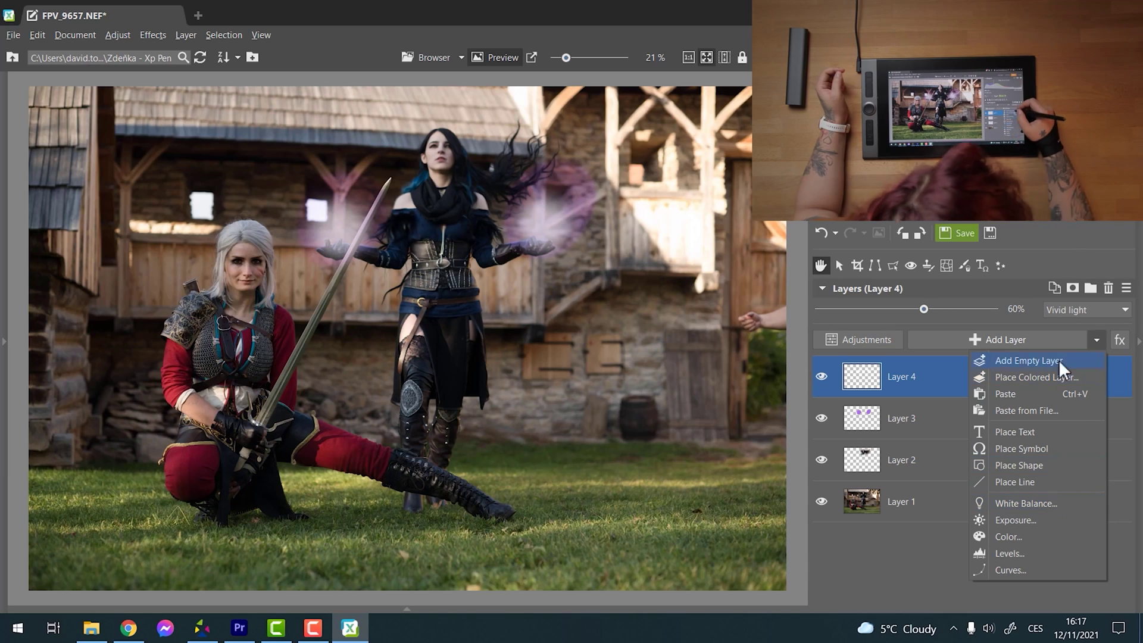
{"action": "left_click", "coordinate": [1052, 411]}
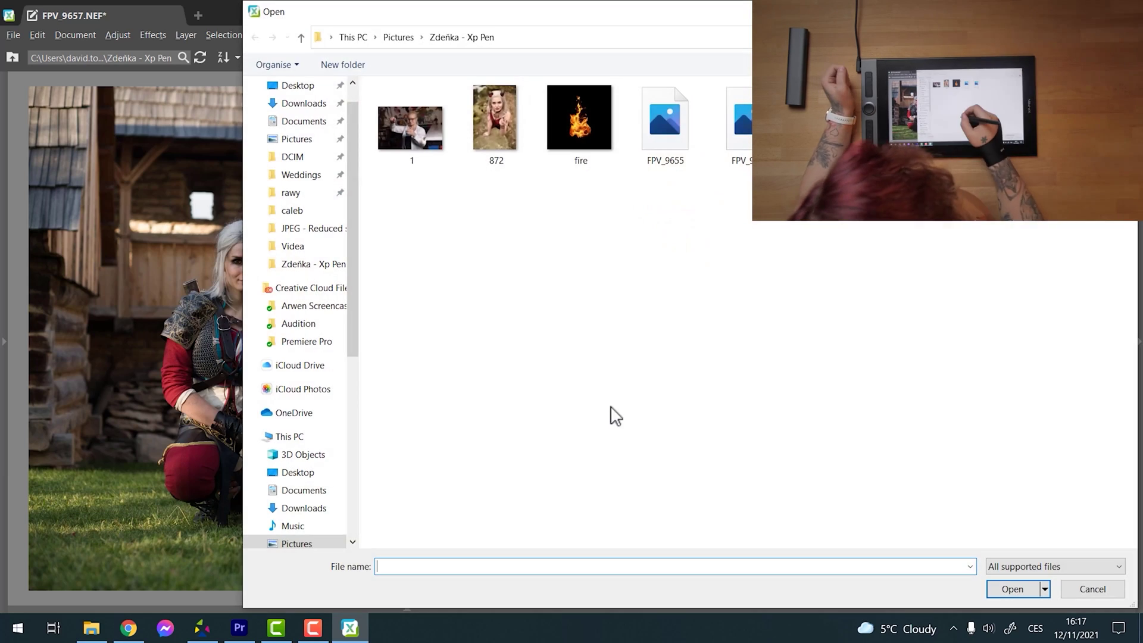
{"action": "double_click", "coordinate": [581, 123]}
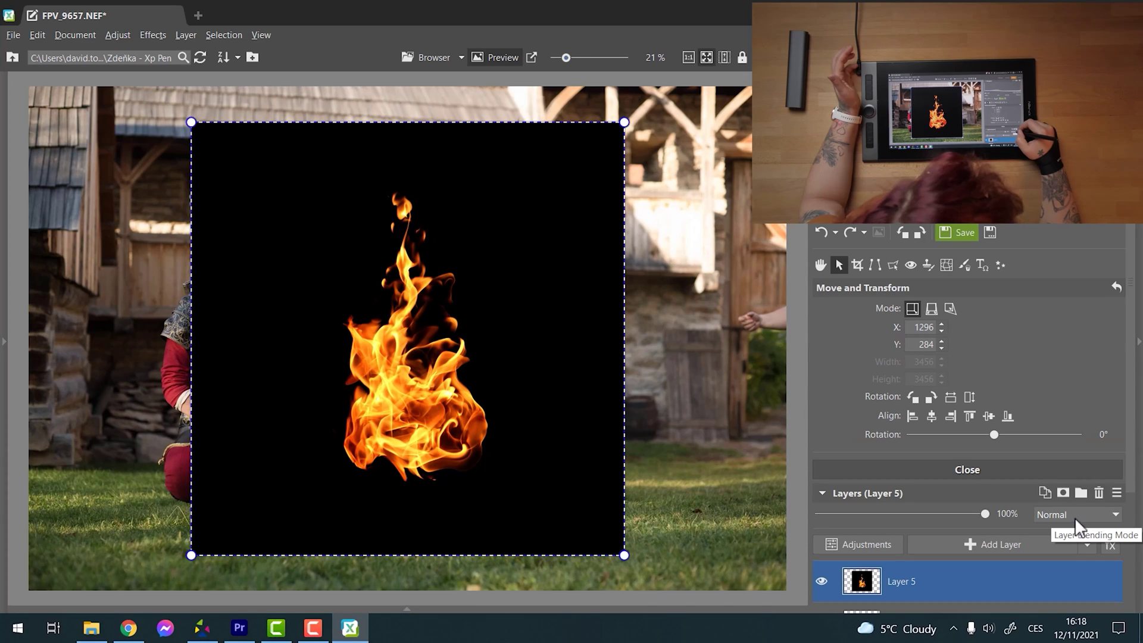
{"action": "left_click", "coordinate": [1074, 517]}
{"action": "left_click", "coordinate": [1062, 322]}
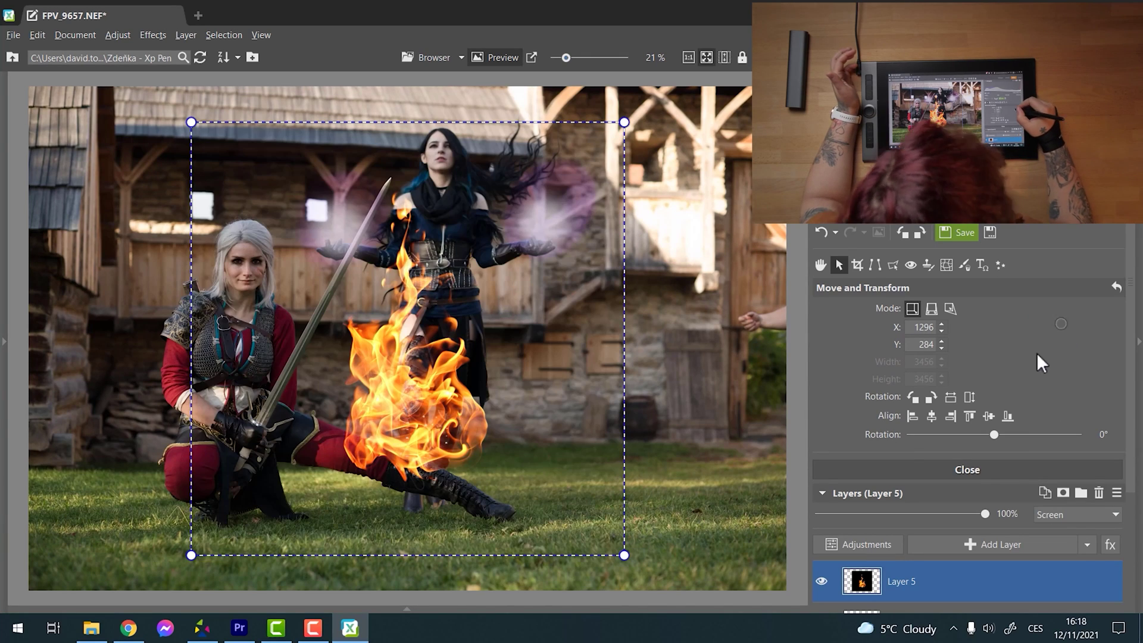
Scale the fire layer down to about 1142 px wide and place the flame on the dark-haired woman's palm beside her flying hair
{"action": "left_click_drag", "start_coordinate": [623, 554], "coordinate": [400, 332]}
{"action": "left_click_drag", "start_coordinate": [311, 307], "coordinate": [557, 261]}
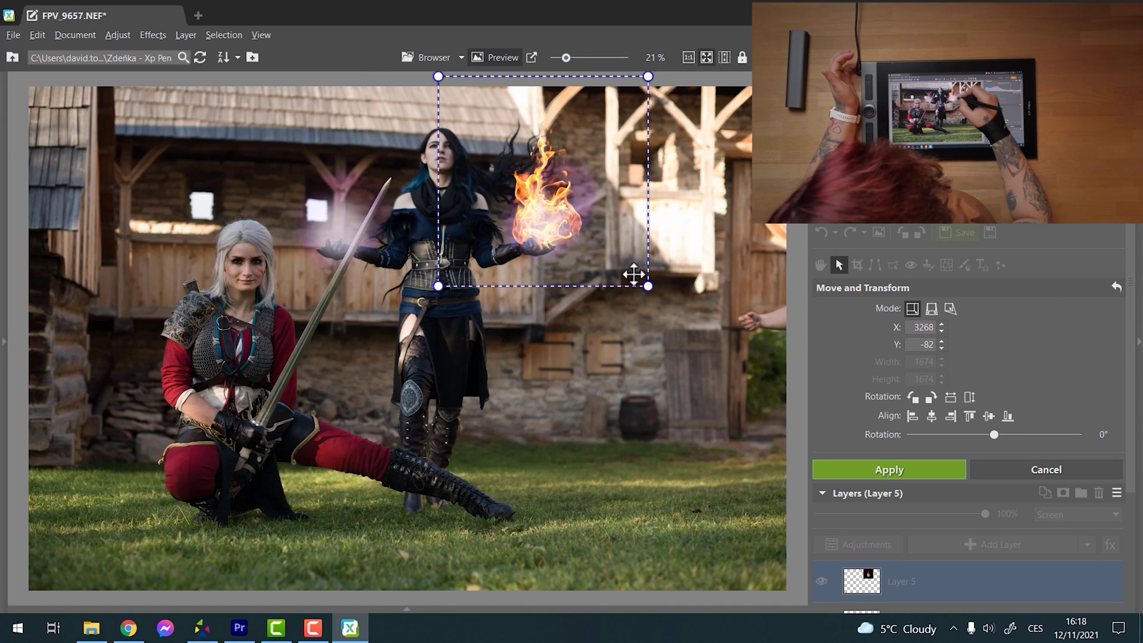
{"action": "left_click_drag", "start_coordinate": [650, 288], "coordinate": [615, 254]}
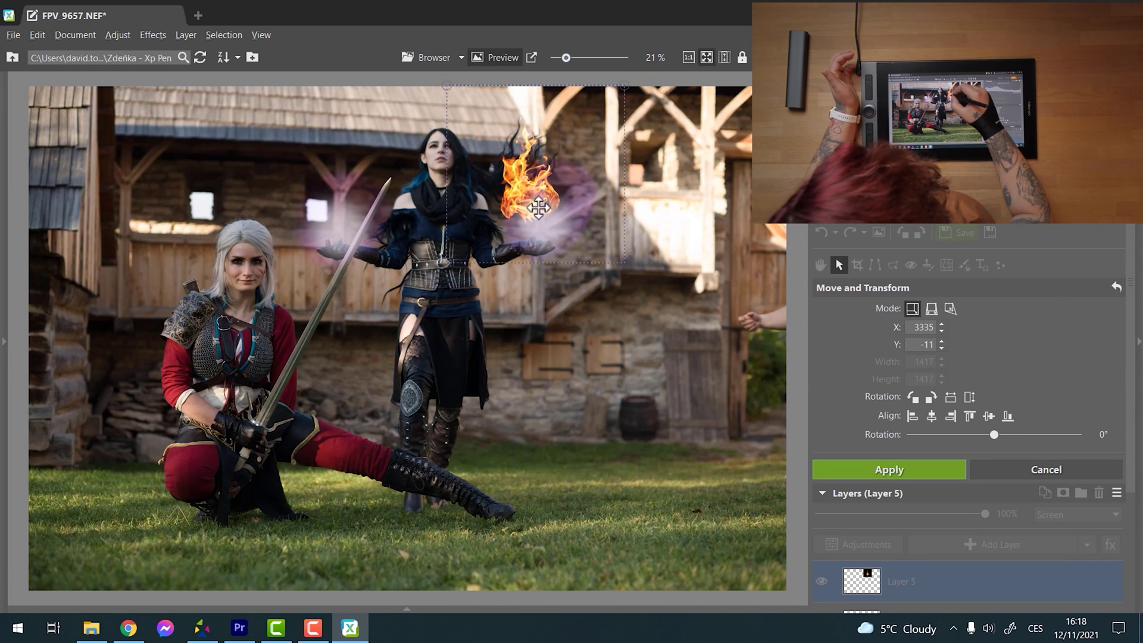
{"action": "left_click_drag", "start_coordinate": [521, 190], "coordinate": [538, 217]}
{"action": "left_click_drag", "start_coordinate": [632, 284], "coordinate": [611, 275]}
{"action": "left_click_drag", "start_coordinate": [533, 202], "coordinate": [541, 213]}
{"action": "mouse_move", "coordinate": [620, 278]}
{"action": "left_mouse_down"}
{"action": "mouse_move", "coordinate": [630, 281]}
{"action": "mouse_move", "coordinate": [605, 266]}
{"action": "left_mouse_up"}
{"action": "left_click_drag", "start_coordinate": [527, 206], "coordinate": [534, 220]}
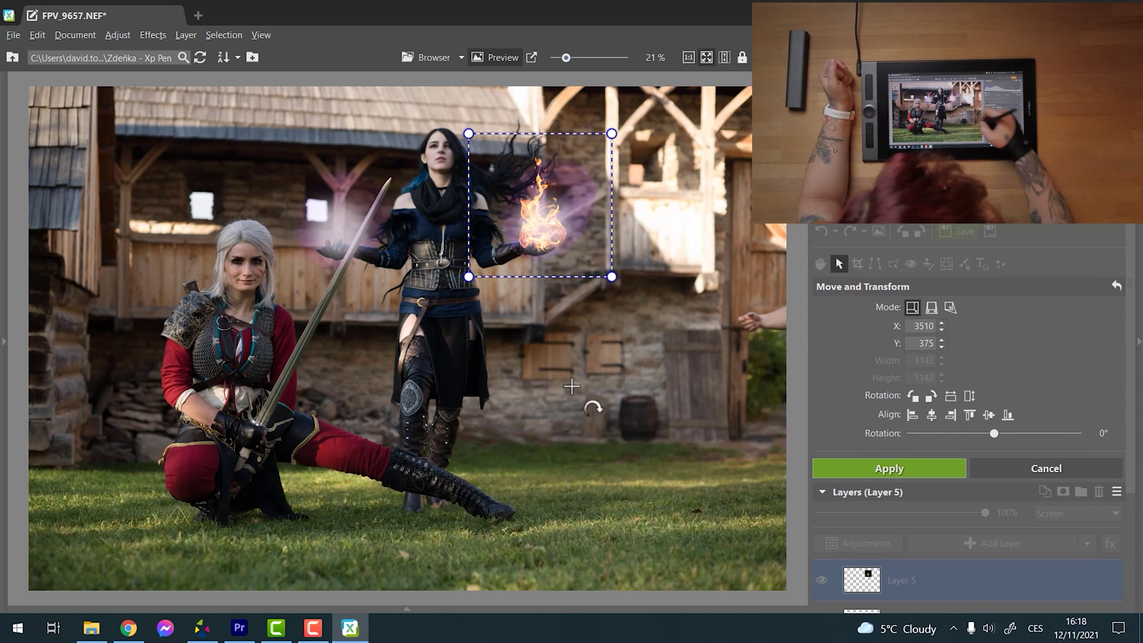
{"action": "left_click", "coordinate": [895, 469]}
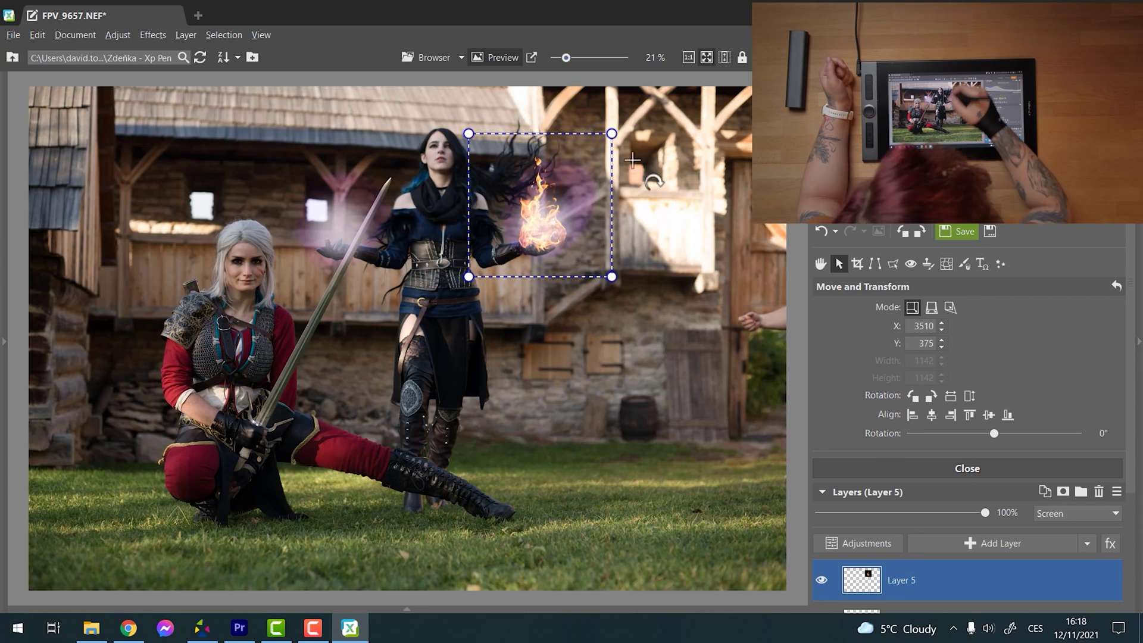
{"action": "left_click", "coordinate": [819, 265]}
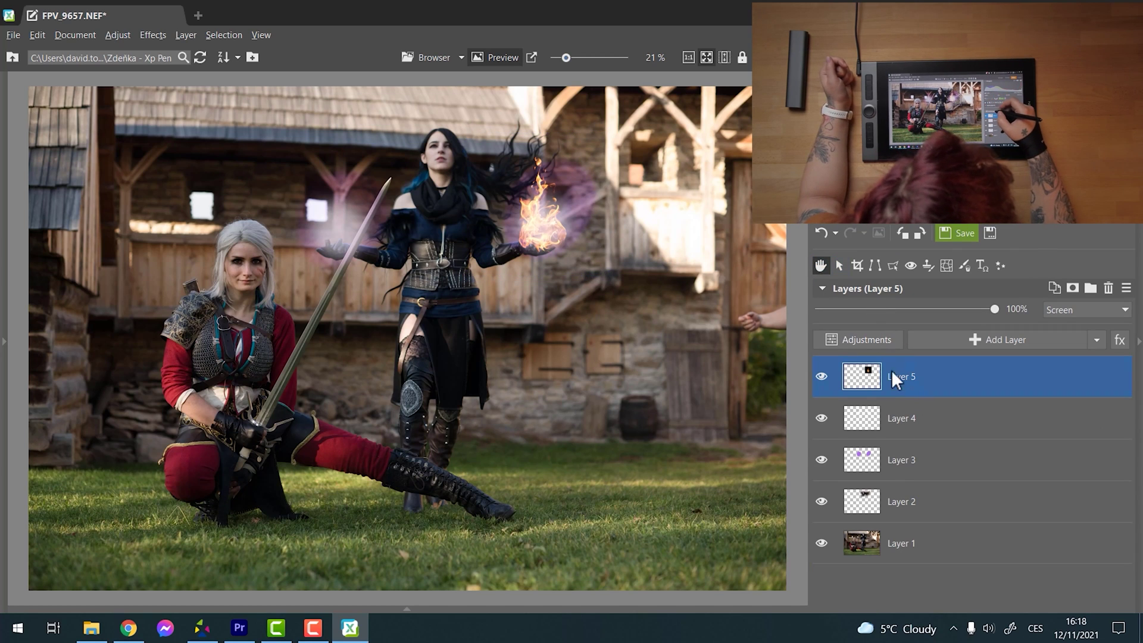
Recolour the orange flame on Layer 5 to bright purple-pink with Enhance Colors, resetting the sliders to their defaults before adjusting them
{"action": "left_click", "coordinate": [888, 340]}
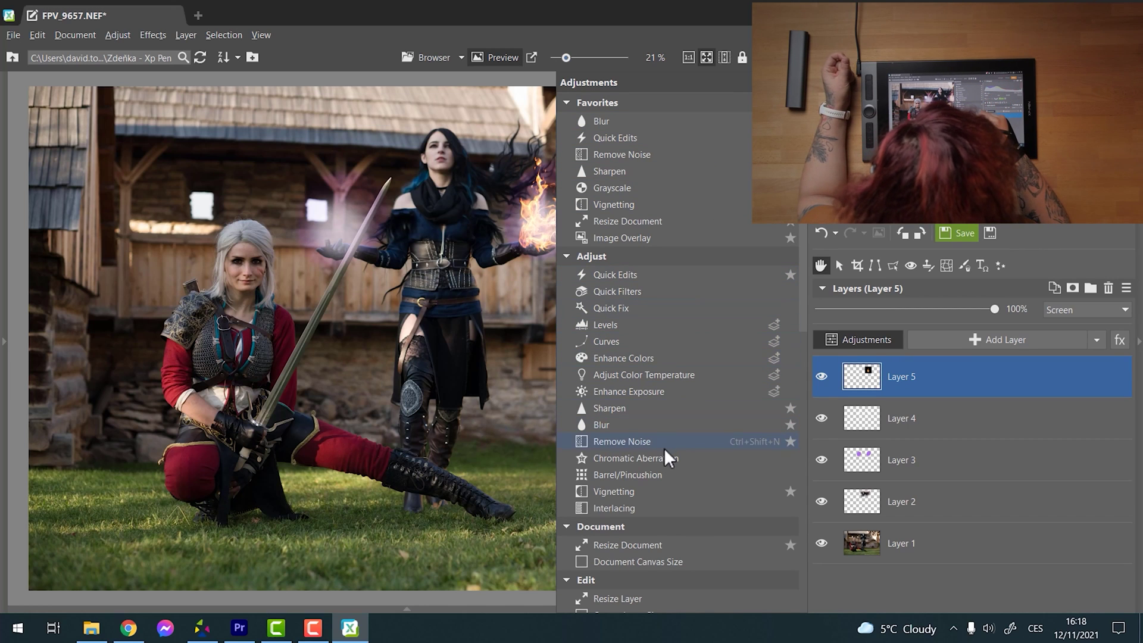
{"action": "left_click", "coordinate": [684, 357]}
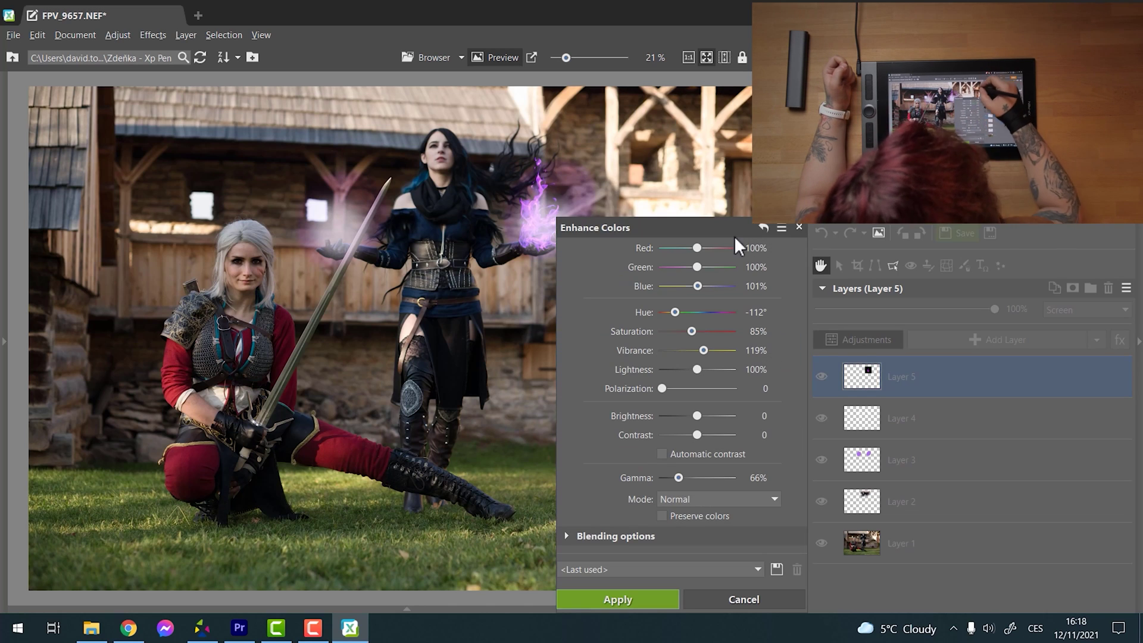
{"action": "scroll", "coordinate": [681, 319], "scroll_direction": "down", "scroll_amount": 2}
{"action": "left_click", "coordinate": [763, 227]}
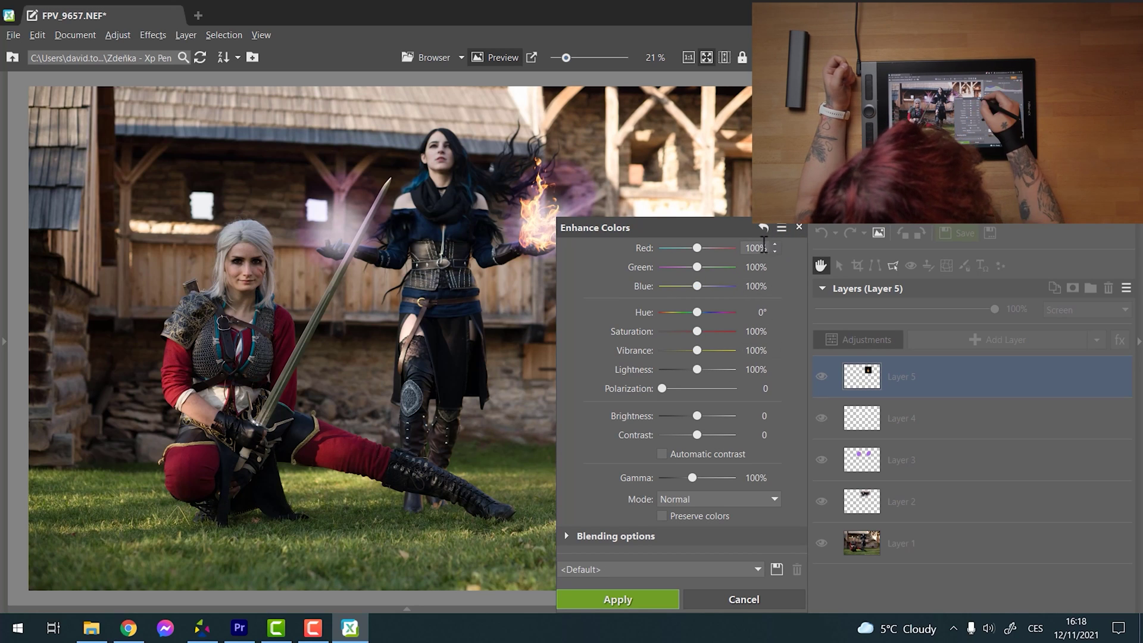
{"action": "scroll", "coordinate": [699, 319], "scroll_direction": "down", "scroll_amount": 10}
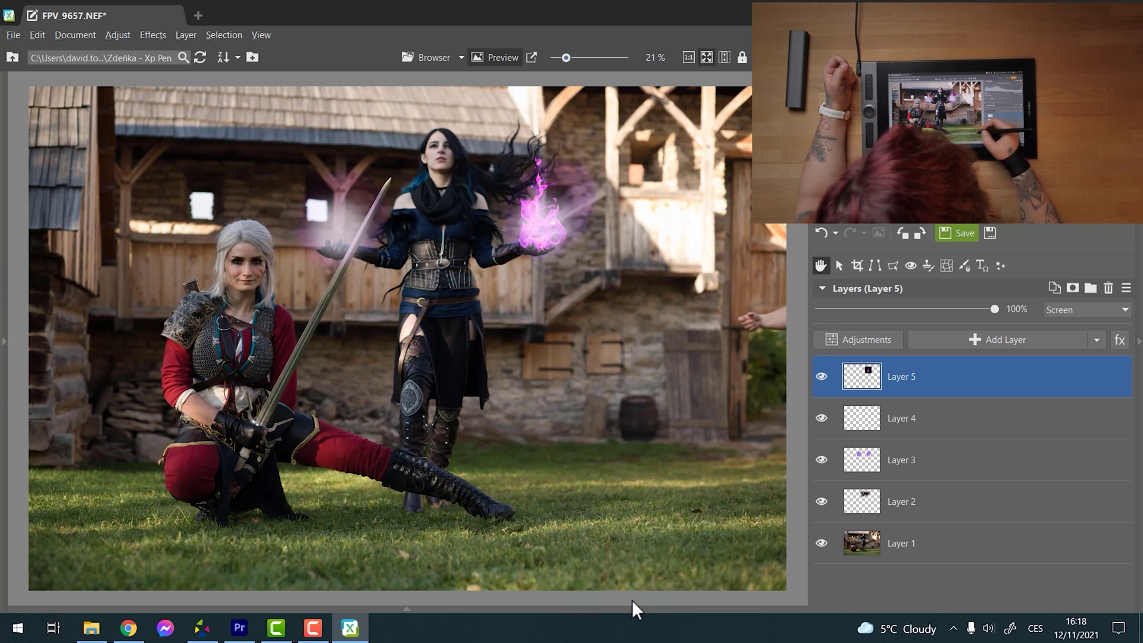
{"action": "left_click", "coordinate": [617, 599]}
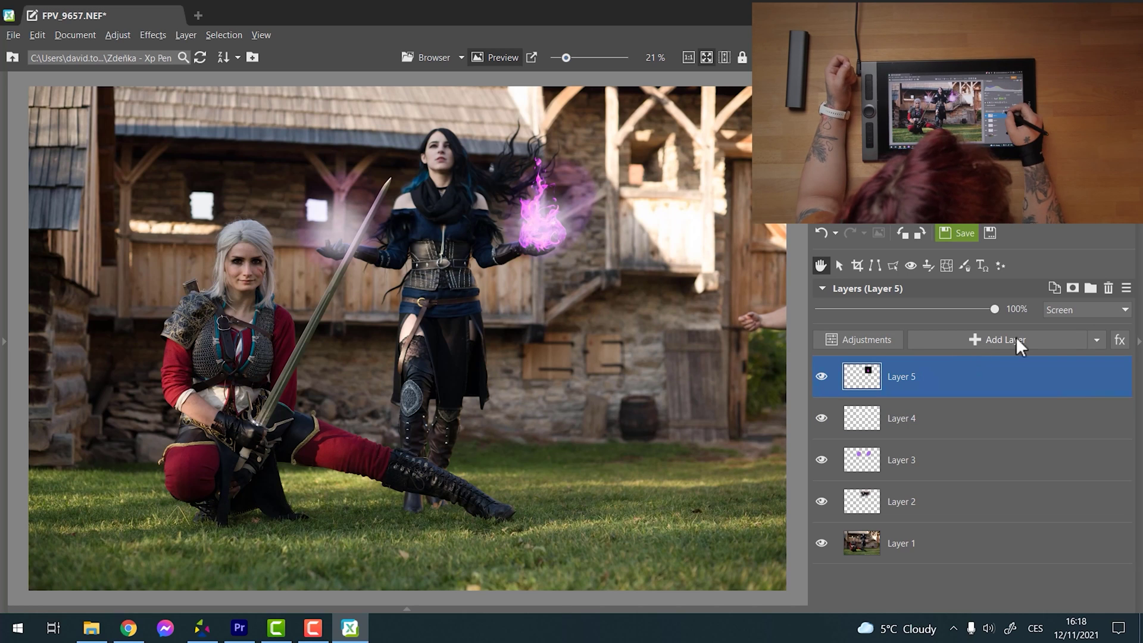
Duplicate the purple flame layer and move the copy onto the woman's other palm, at X 1880, Y 399
{"action": "left_click", "coordinate": [1056, 288]}
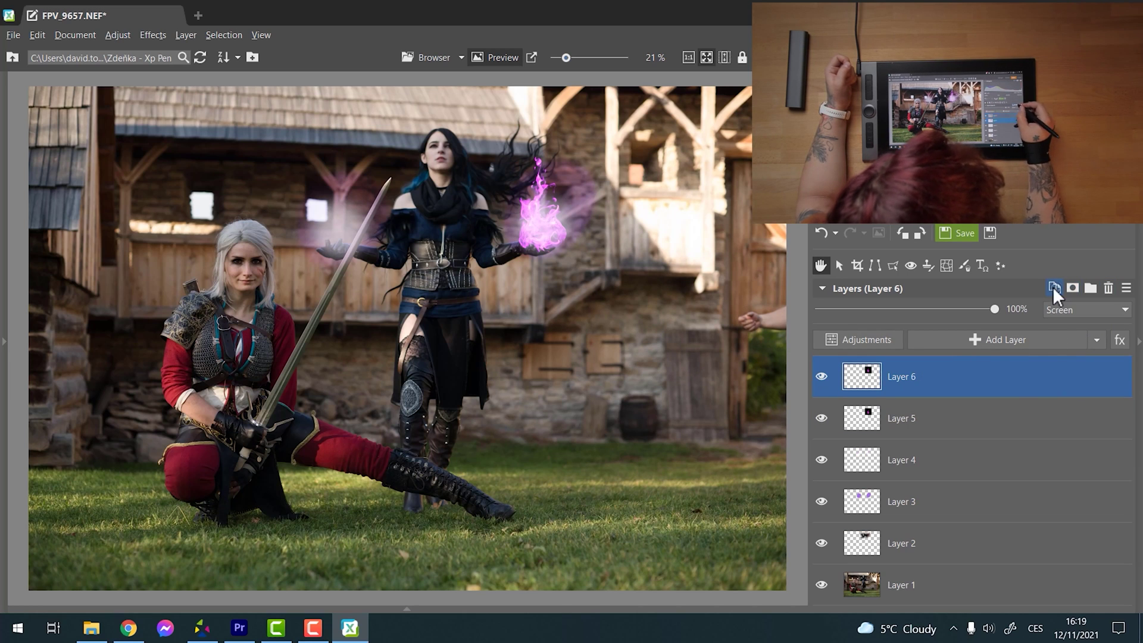
{"action": "key", "text": "v"}
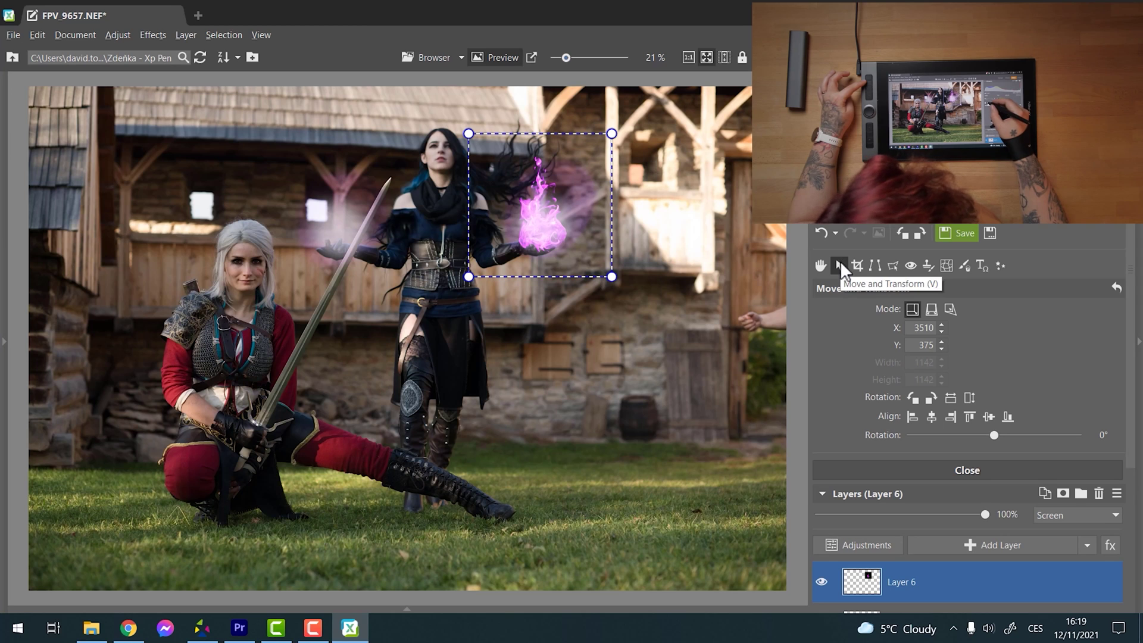
{"action": "left_click_drag", "start_coordinate": [529, 250], "coordinate": [374, 234]}
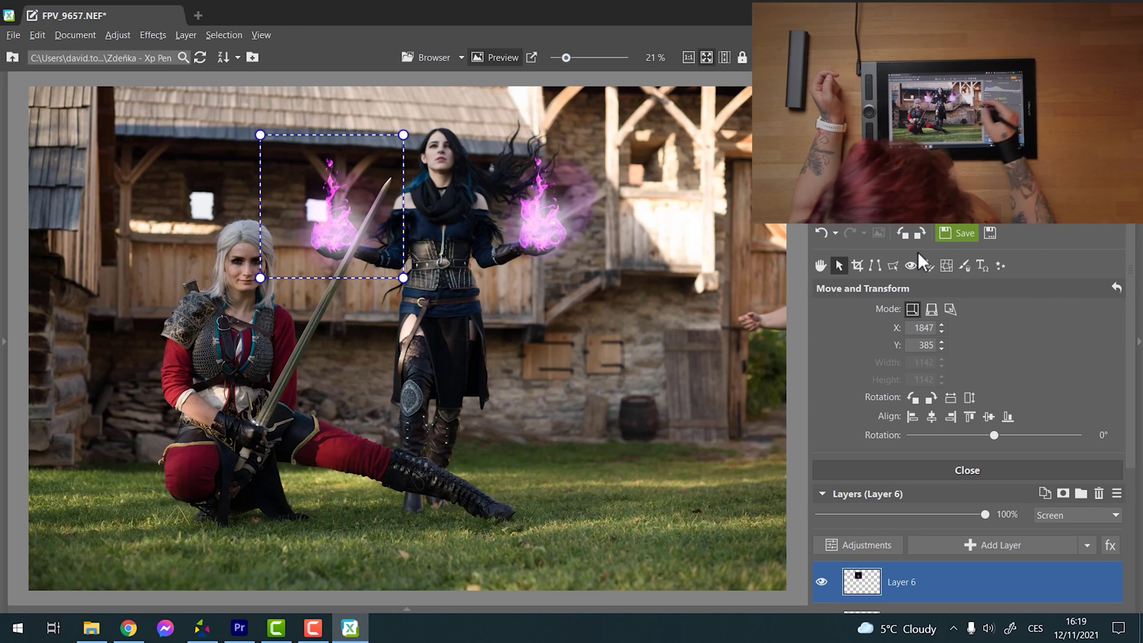
{"action": "scroll", "coordinate": [1134, 265], "scroll_direction": "down", "scroll_amount": 5}
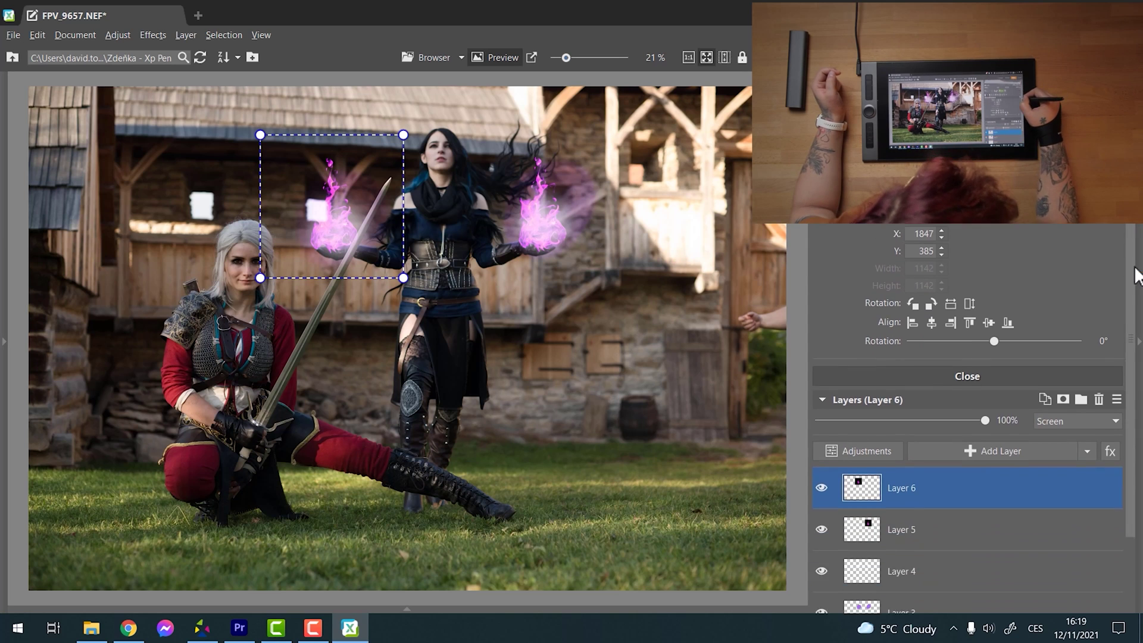
{"action": "scroll", "coordinate": [1134, 265], "scroll_direction": "up", "scroll_amount": 4}
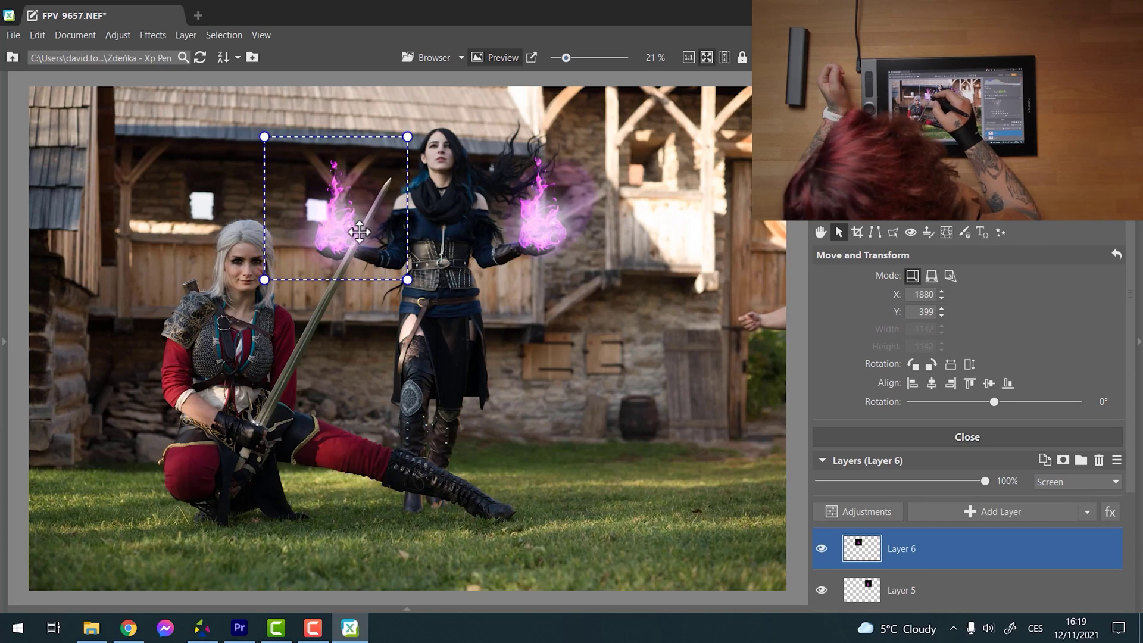
Erase the parts of the duplicated flame that overlap the sword blade, using the paintbrush at diameter 45
{"action": "left_click_drag", "start_coordinate": [584, 64], "coordinate": [569, 59]}
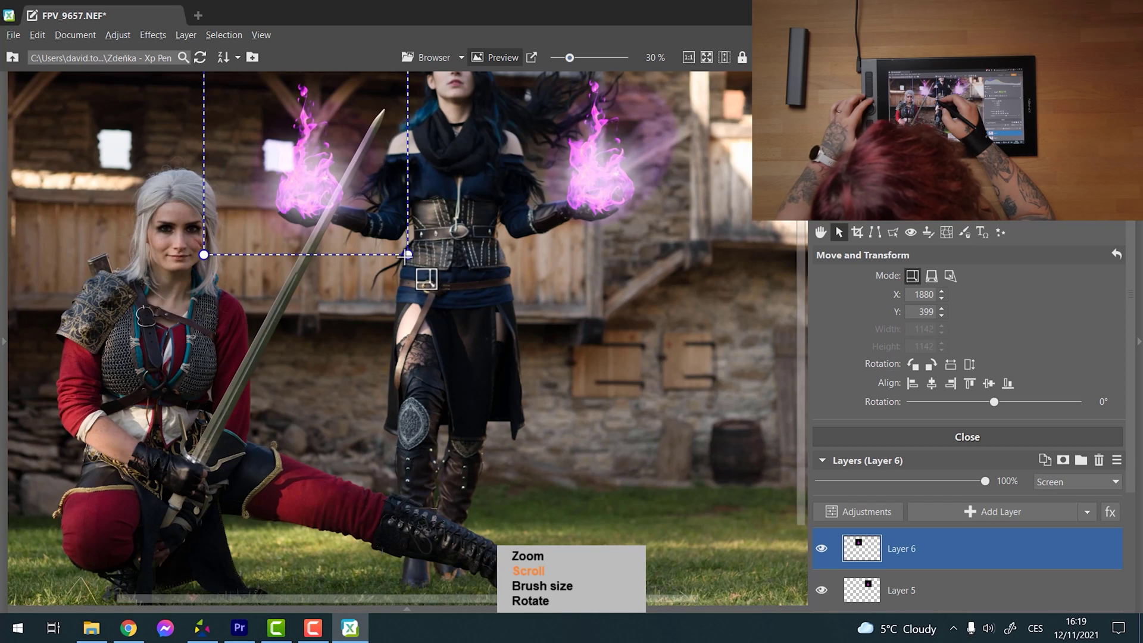
{"action": "scroll", "coordinate": [407, 255], "scroll_direction": "up", "scroll_amount": 4}
{"action": "left_click_drag", "start_coordinate": [365, 261], "coordinate": [314, 449]}
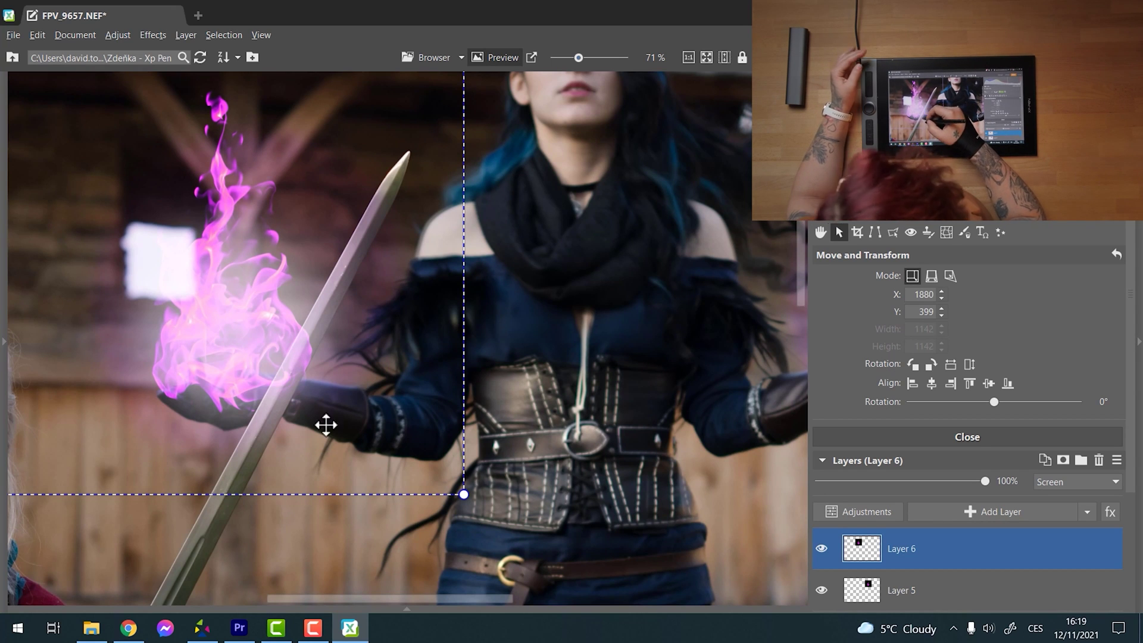
{"action": "left_click", "coordinate": [965, 232]}
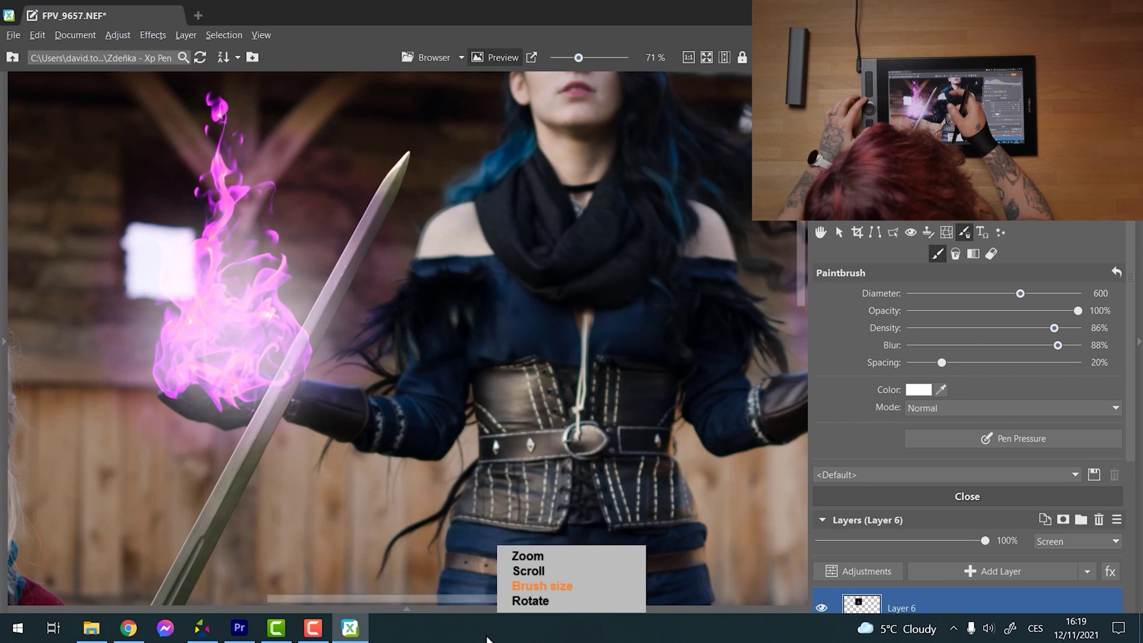
{"action": "key", "text": "bracketleft"}
{"action": "key", "text": "bracketleft"}
{"action": "key", "text": "bracketleft"}
{"action": "key", "text": "bracketleft"}
{"action": "key", "text": "bracketleft"}
{"action": "key", "text": "bracketleft"}
{"action": "key", "text": "bracketleft"}
{"action": "key", "text": "bracketleft"}
{"action": "key", "text": "bracketleft"}
{"action": "key", "text": "bracketleft"}
{"action": "key", "text": "bracketleft"}
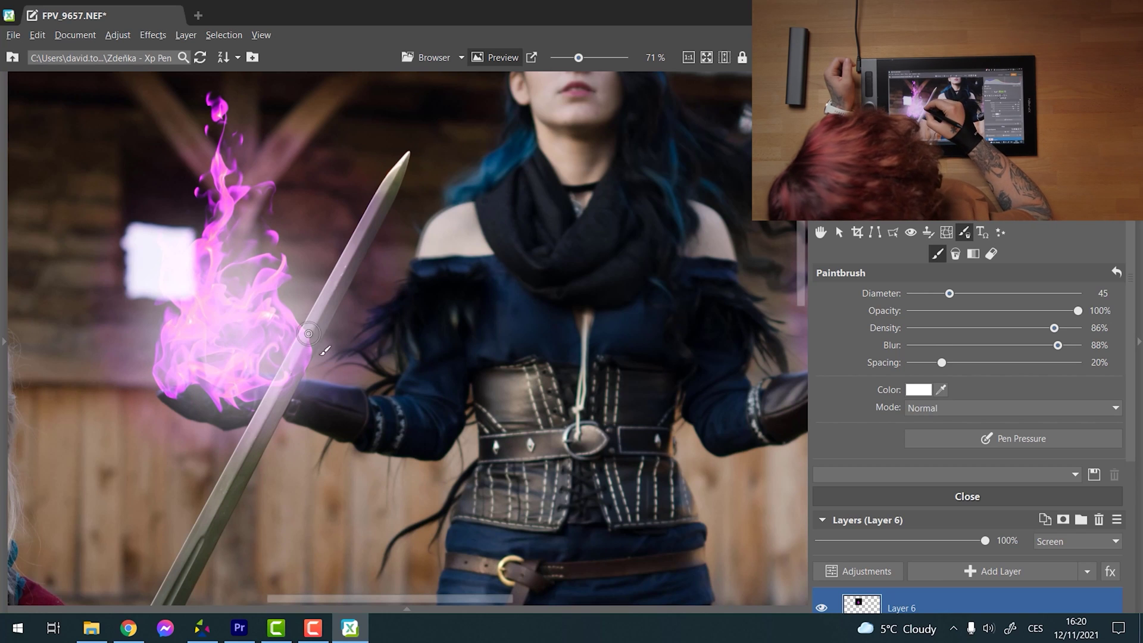
{"action": "left_click", "coordinate": [313, 340], "text": "alt"}
{"action": "left_click", "coordinate": [288, 389], "text": "alt"}
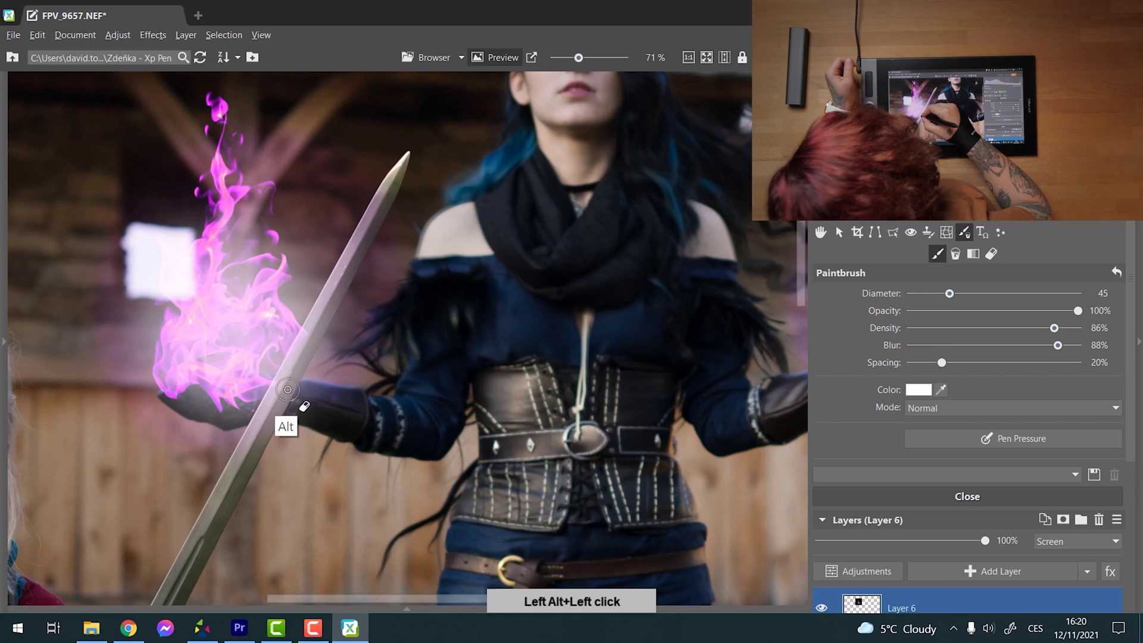
{"action": "left_click", "coordinate": [291, 386], "text": "alt"}
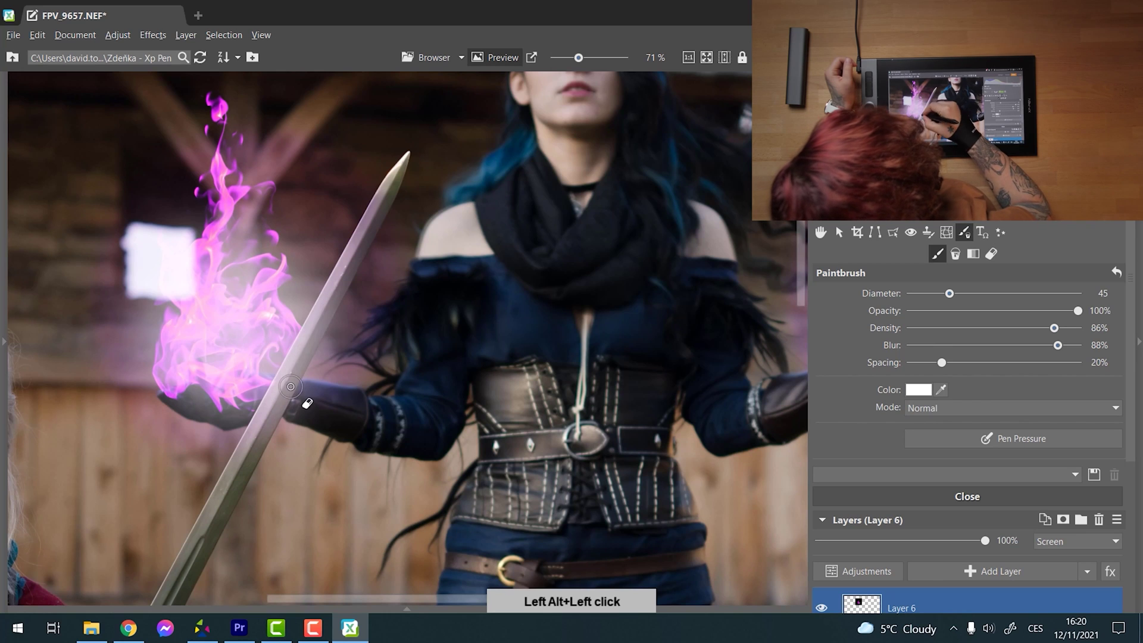
{"action": "left_click", "coordinate": [291, 429], "text": "alt"}
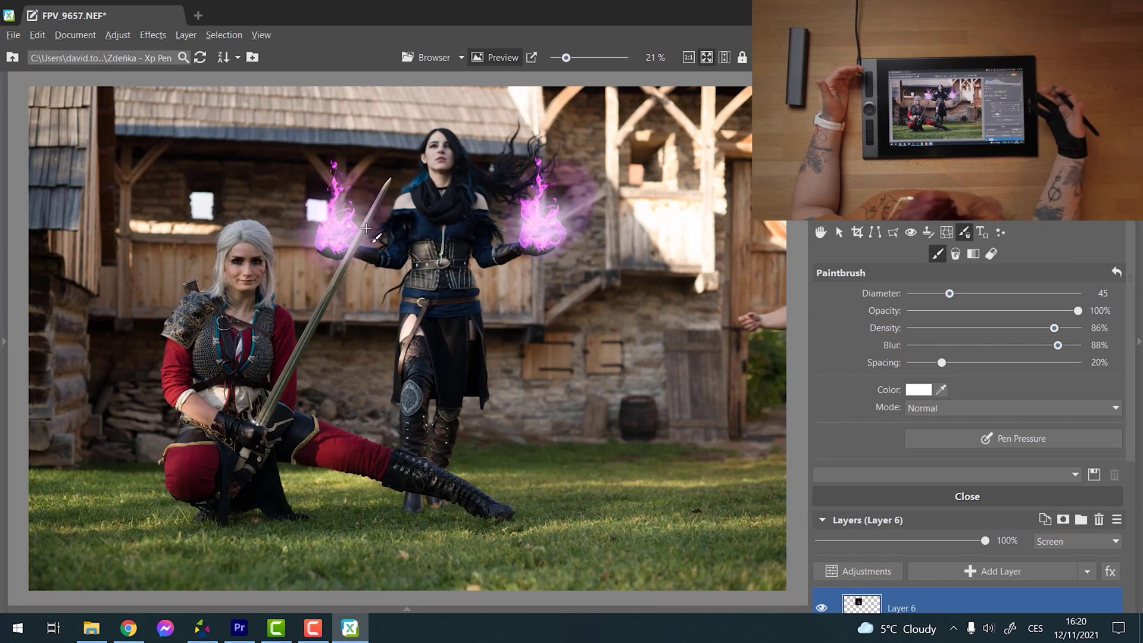
Try out pen pressure with test scribbles on Layer 6, adding Opacity to the Diameter and Blur settings it affects
{"action": "scroll", "coordinate": [967, 417], "scroll_direction": "down", "scroll_amount": 4}
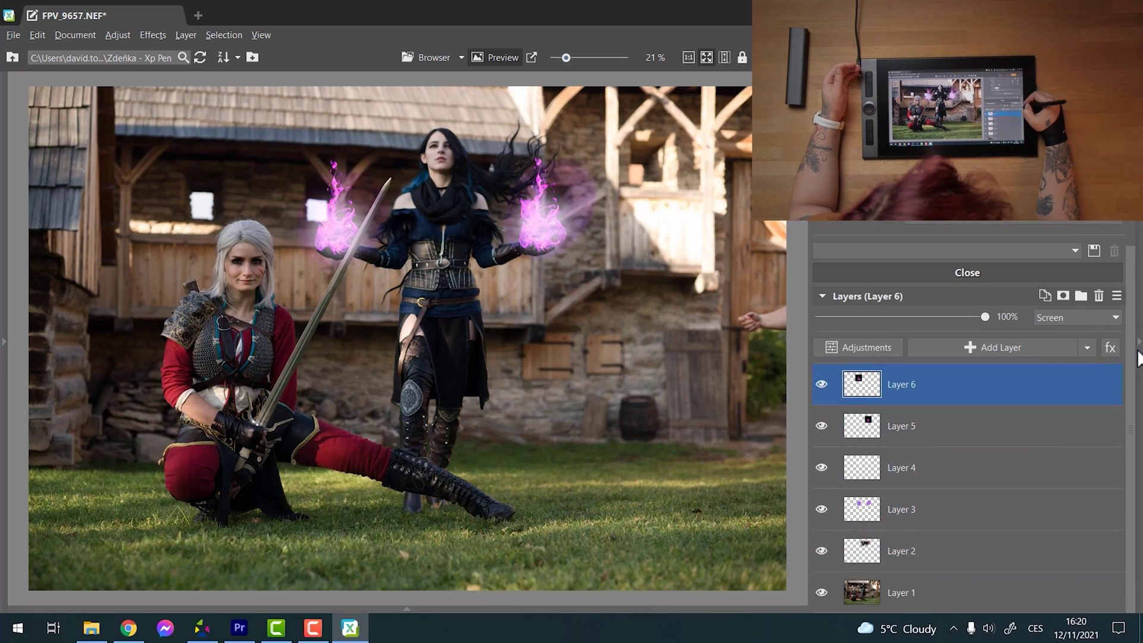
{"action": "scroll", "coordinate": [967, 417], "scroll_direction": "up", "scroll_amount": 4}
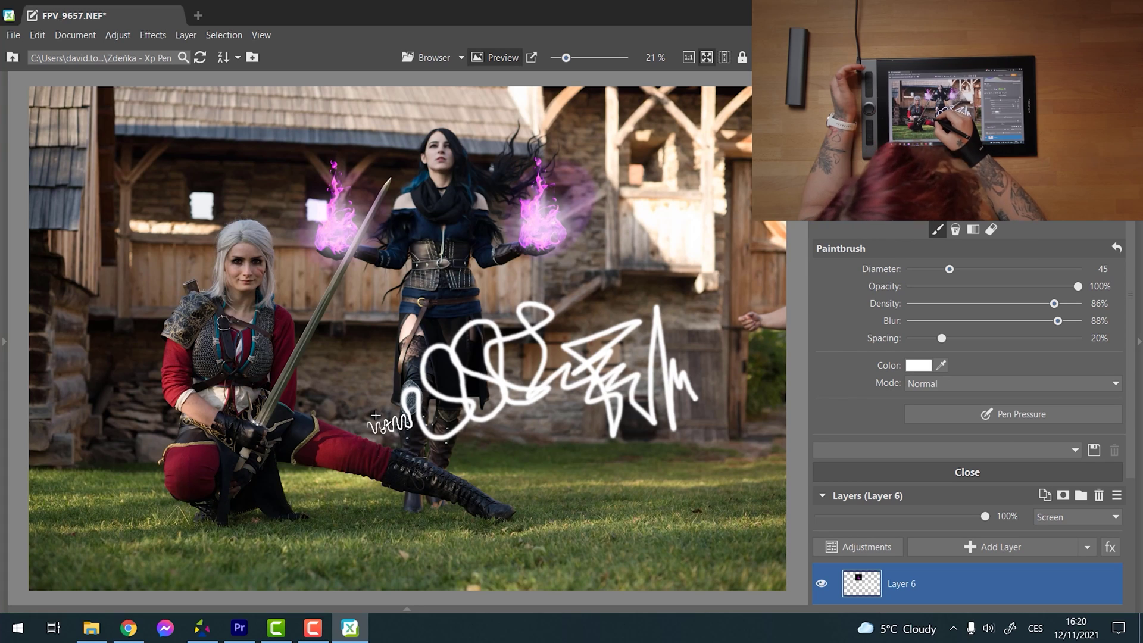
{"action": "left_click", "coordinate": [1006, 417]}
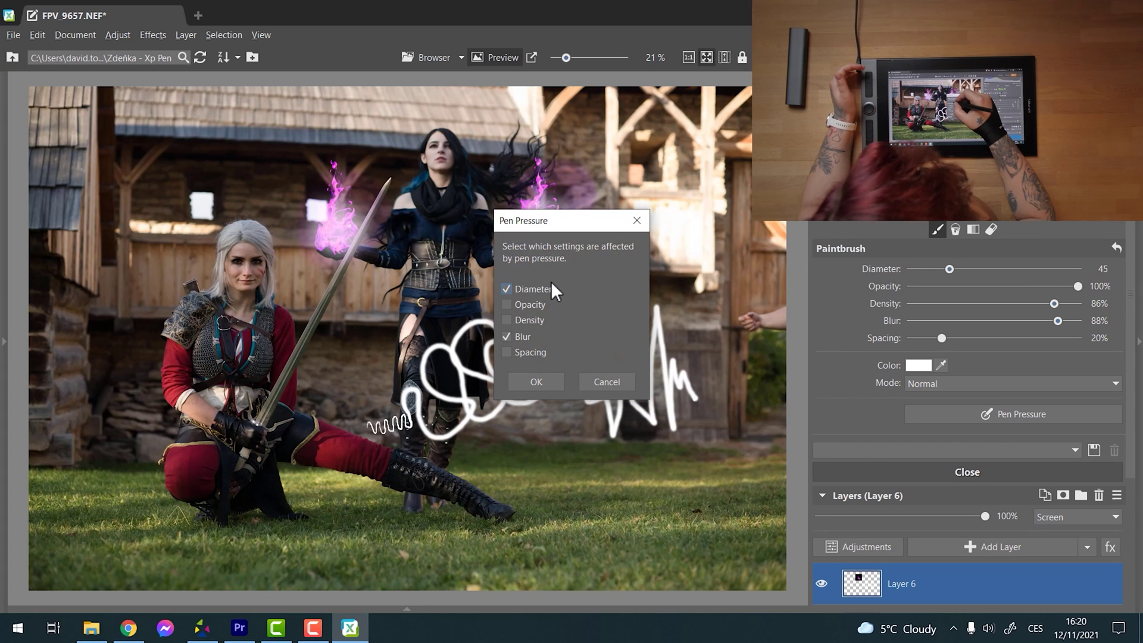
{"action": "left_click", "coordinate": [535, 381]}
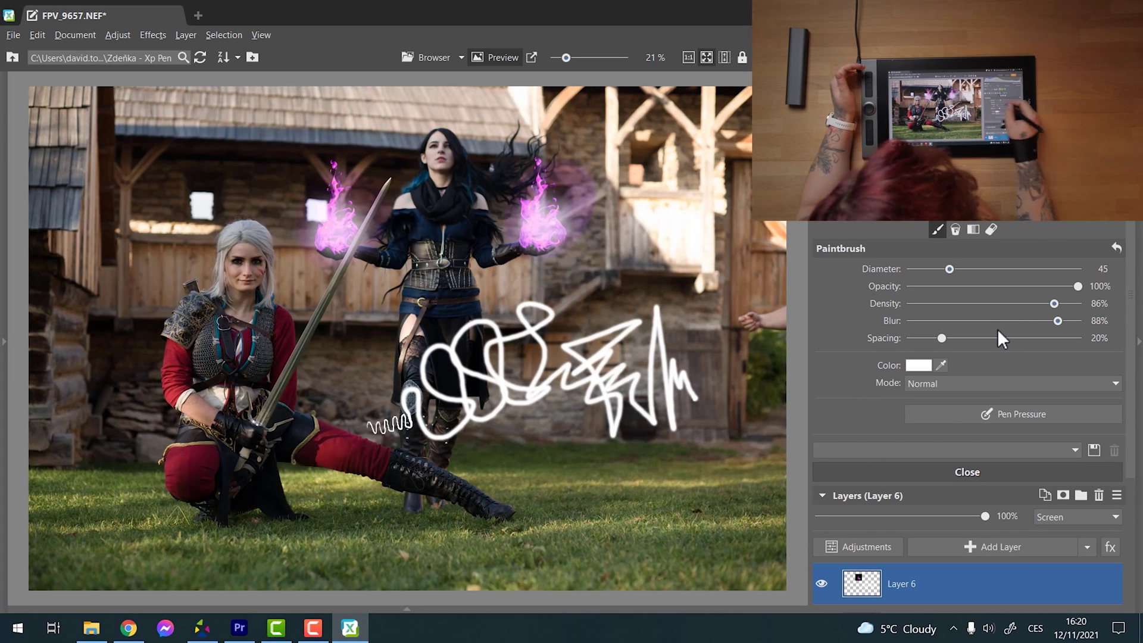
{"action": "left_click", "coordinate": [1003, 414]}
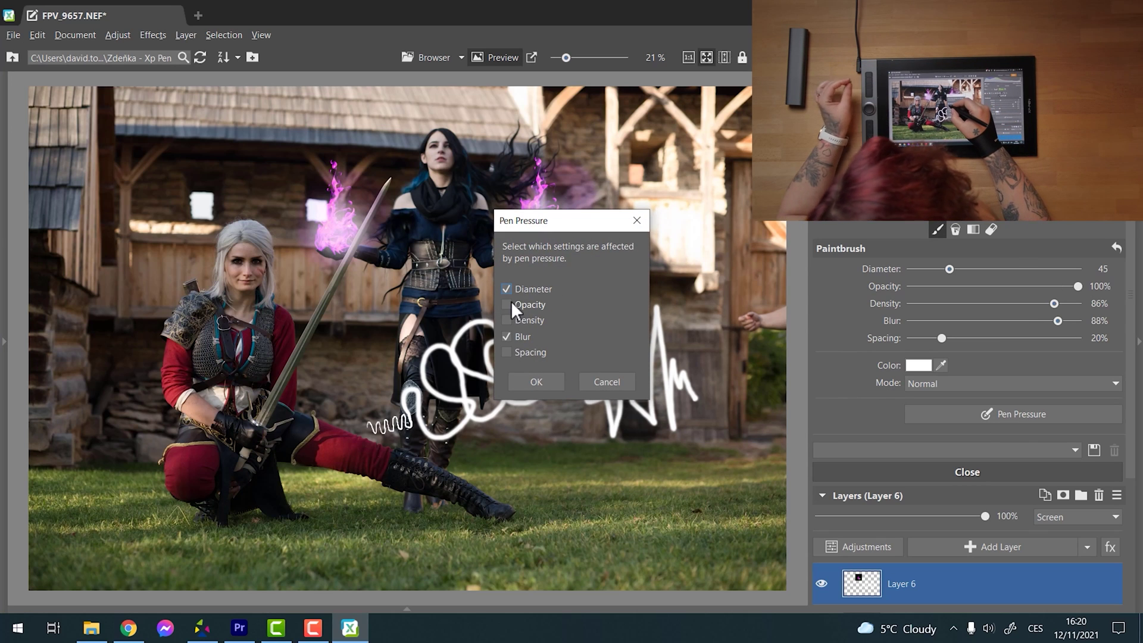
{"action": "left_click", "coordinate": [544, 381]}
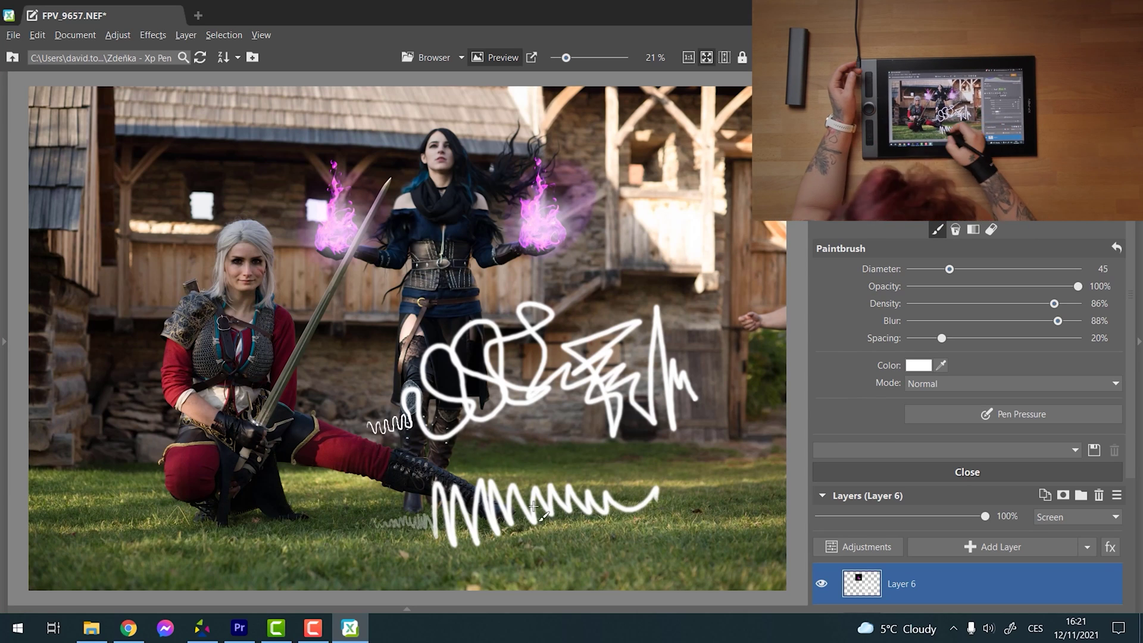
Limit pen pressure to Diameter and Blur again, and undo all the white test scribbles
{"action": "left_click", "coordinate": [1055, 418]}
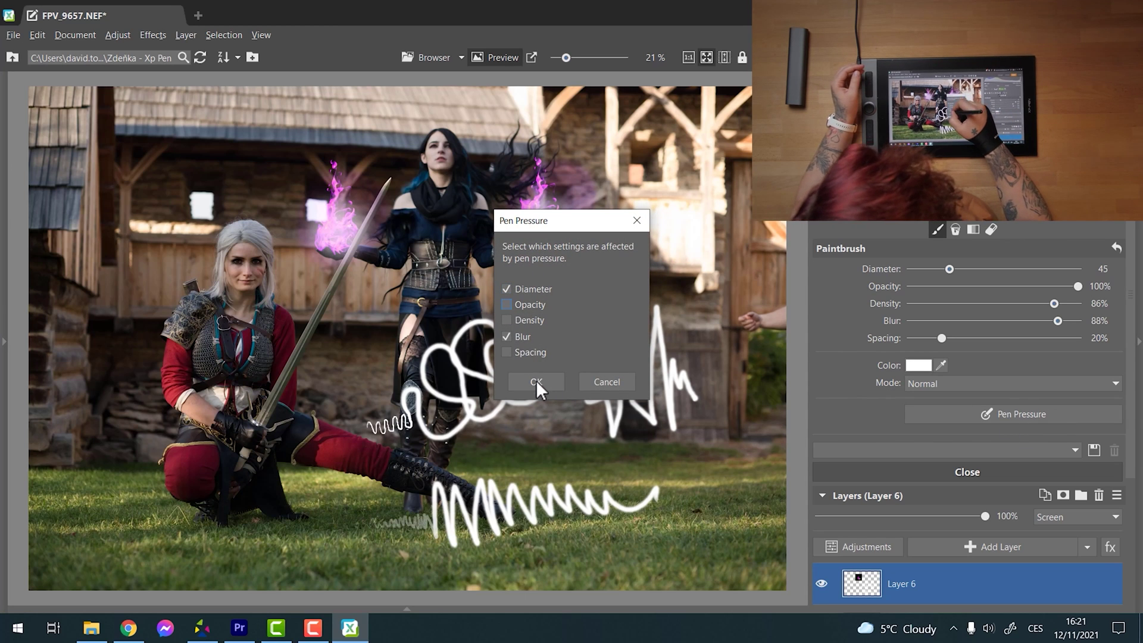
{"action": "left_click", "coordinate": [535, 382]}
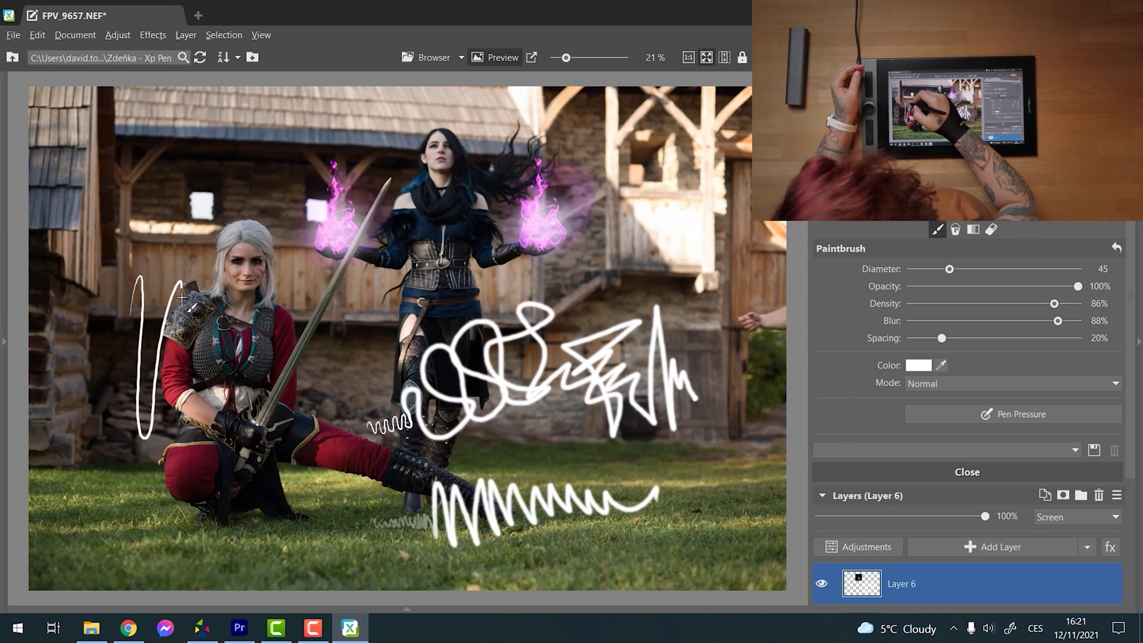
{"action": "key", "text": "ctrl+z"}
{"action": "key", "text": "ctrl+z"}
{"action": "key", "text": "ctrl+z"}
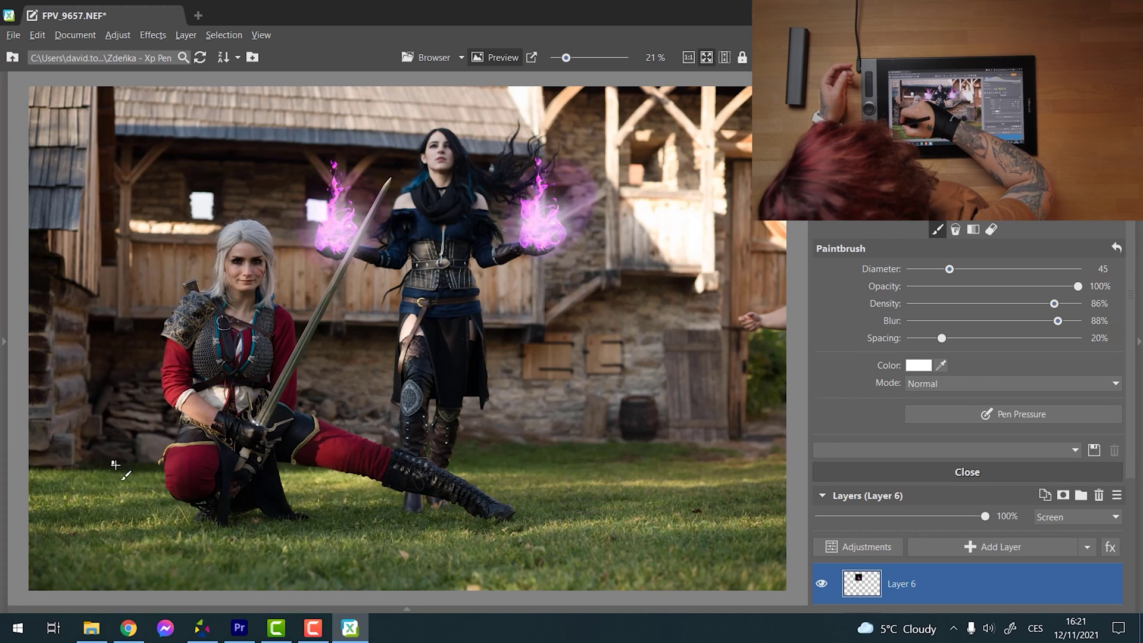
Compare test strokes before and after setting the brush diameter to 111, and undo both scribbles
{"action": "mouse_move", "coordinate": [199, 525]}
{"action": "left_mouse_down"}
{"action": "mouse_move", "coordinate": [106, 349]}
{"action": "mouse_move", "coordinate": [238, 500]}
{"action": "left_mouse_up"}
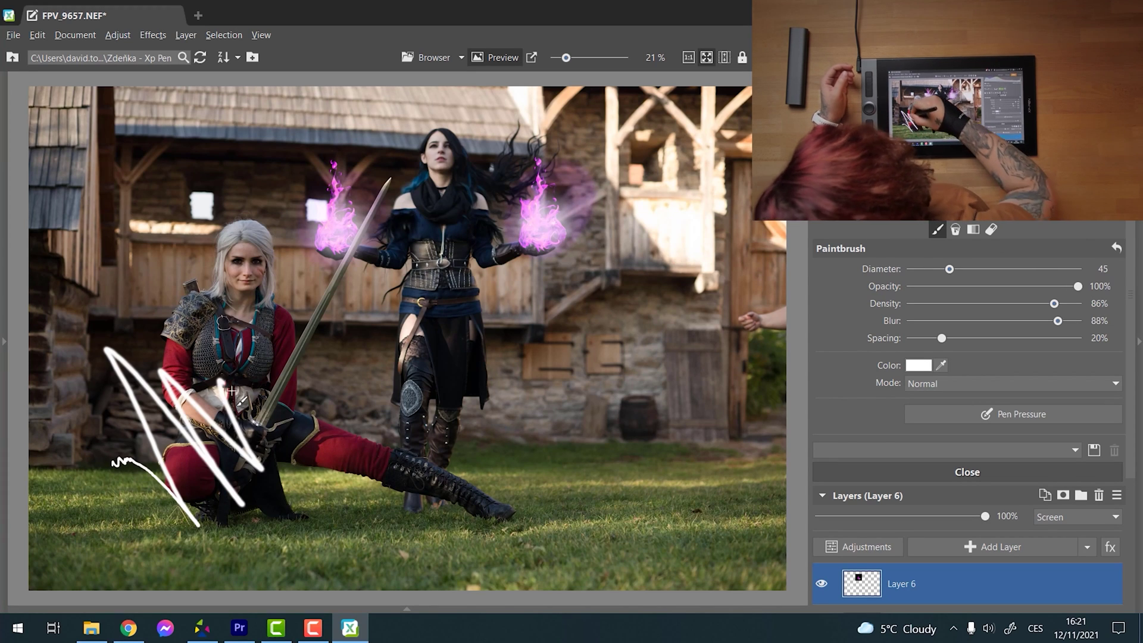
{"action": "left_click_drag", "start_coordinate": [950, 268], "coordinate": [969, 268]}
{"action": "mouse_move", "coordinate": [546, 360]}
{"action": "left_mouse_down"}
{"action": "mouse_move", "coordinate": [634, 300]}
{"action": "mouse_move", "coordinate": [643, 382]}
{"action": "left_mouse_up"}
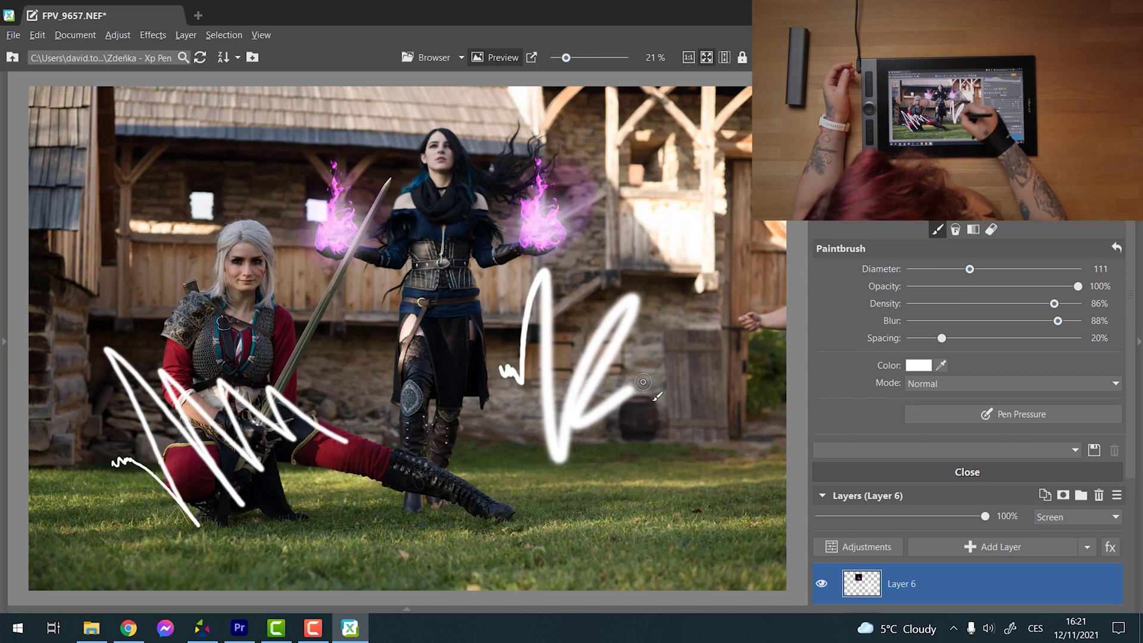
{"action": "key", "text": "ctrl+z"}
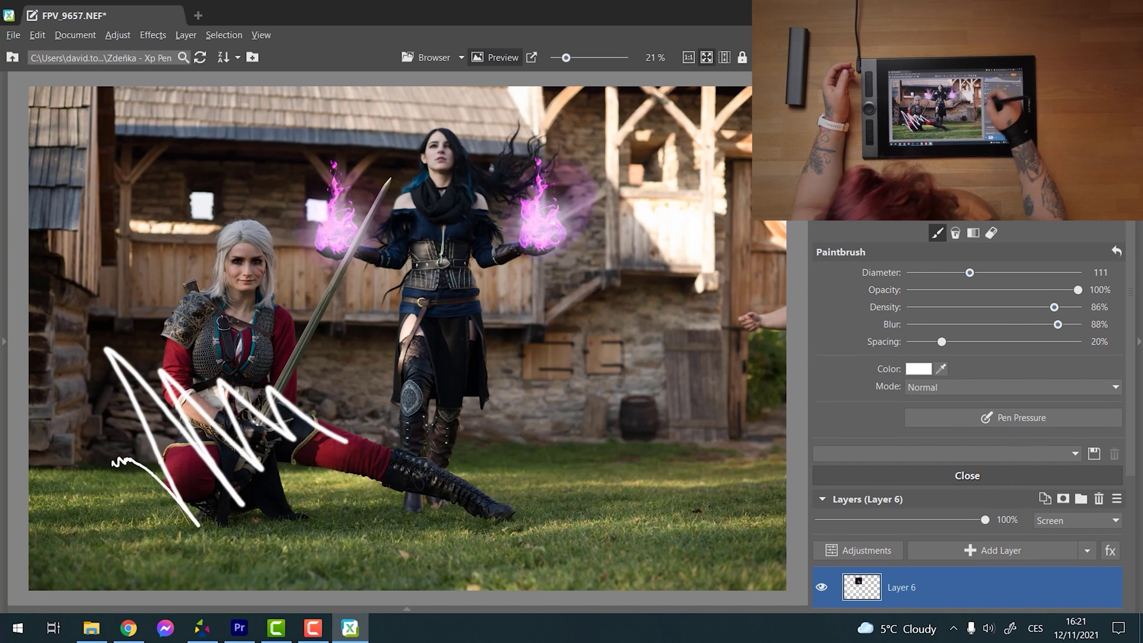
{"action": "key", "text": "ctrl+z"}
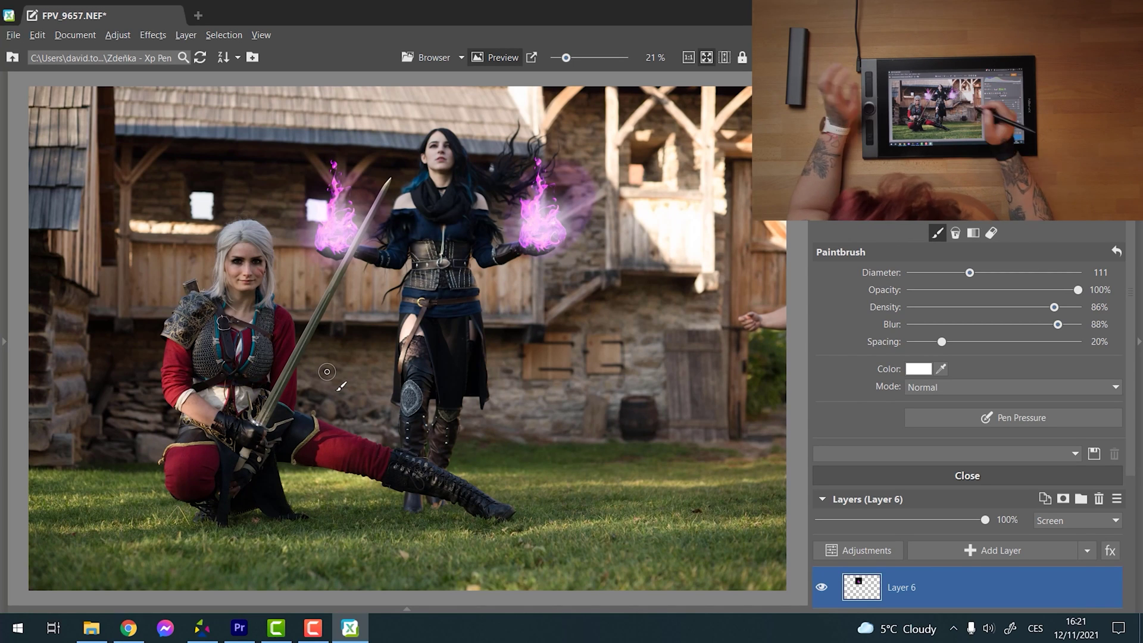
Handwrite a large white thank-you message starting with "Thanks" across the photo on Layer 6
{"action": "left_click_drag", "start_coordinate": [122, 357], "coordinate": [160, 461]}
{"action": "left_click_drag", "start_coordinate": [71, 477], "coordinate": [223, 274]}
{"action": "mouse_move", "coordinate": [185, 354]}
{"action": "left_mouse_down"}
{"action": "mouse_move", "coordinate": [276, 417]}
{"action": "mouse_move", "coordinate": [309, 357]}
{"action": "mouse_move", "coordinate": [354, 322]}
{"action": "mouse_move", "coordinate": [420, 271]}
{"action": "mouse_move", "coordinate": [449, 280]}
{"action": "left_mouse_up"}
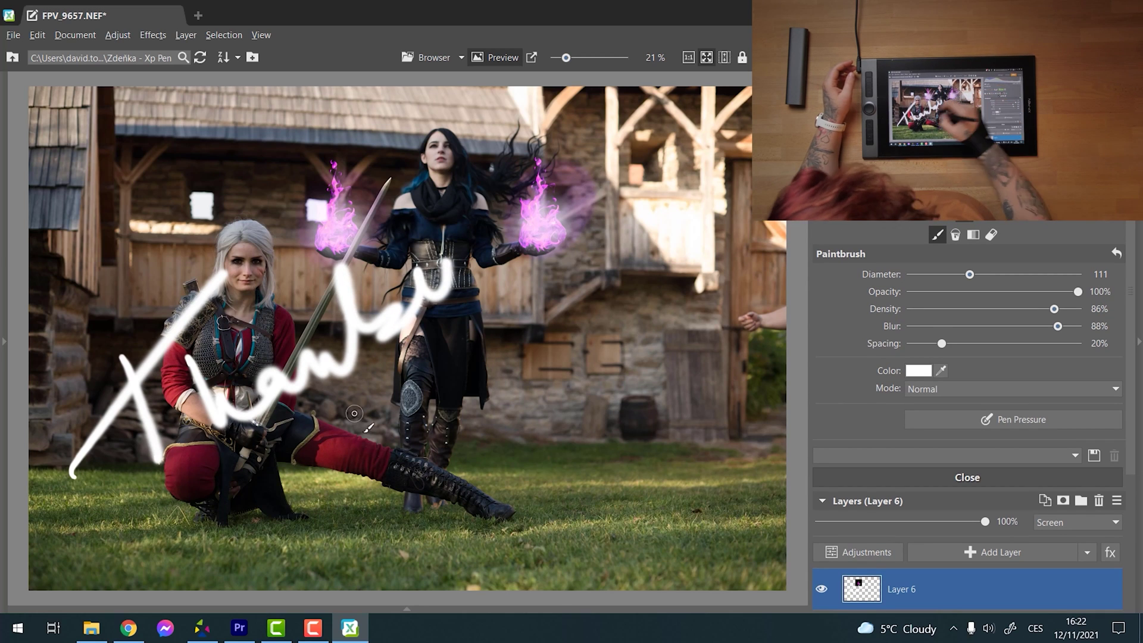
{"action": "mouse_move", "coordinate": [312, 431]}
{"action": "left_mouse_down"}
{"action": "mouse_move", "coordinate": [381, 536]}
{"action": "mouse_move", "coordinate": [411, 417]}
{"action": "mouse_move", "coordinate": [480, 408]}
{"action": "left_mouse_up"}
{"action": "left_click_drag", "start_coordinate": [410, 524], "coordinate": [586, 348]}
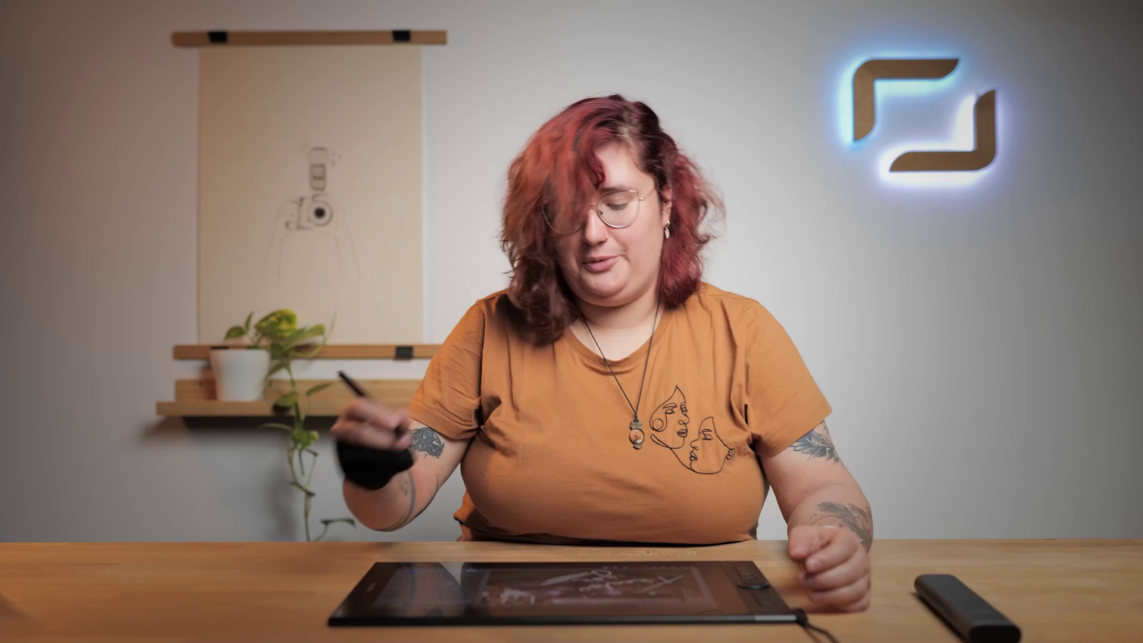